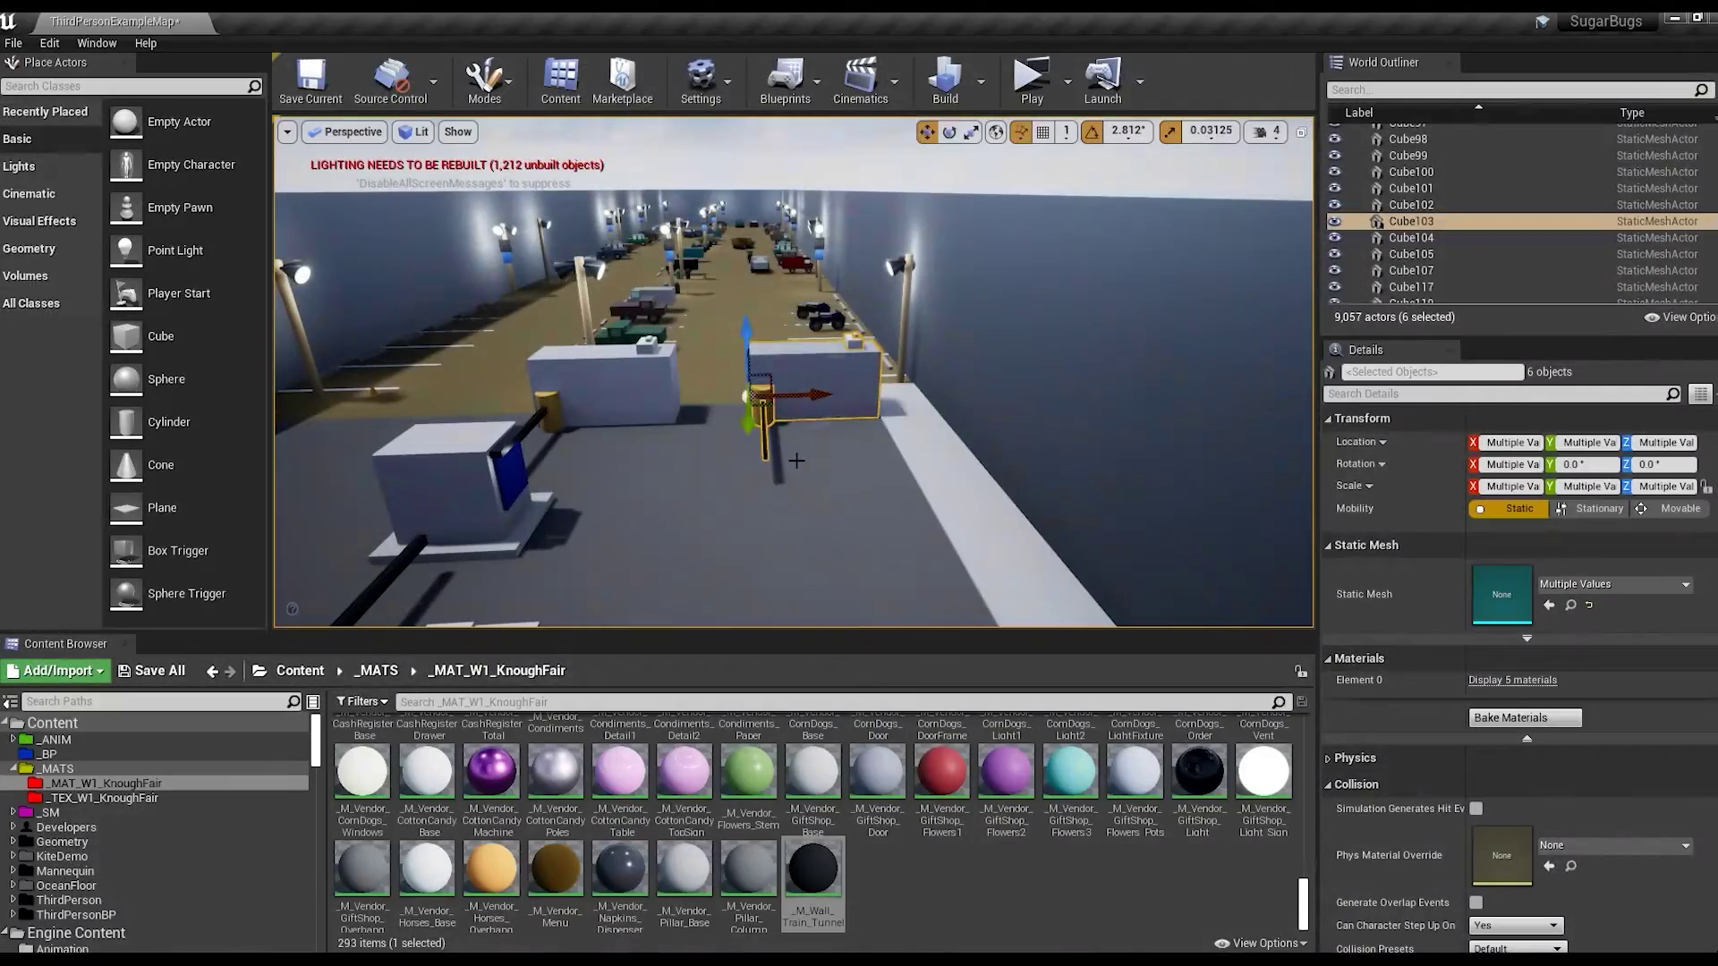
Rotate the selected traffic cones 90° around the vertical Z axis.
key(e)
drag(796, 461, 808, 435)
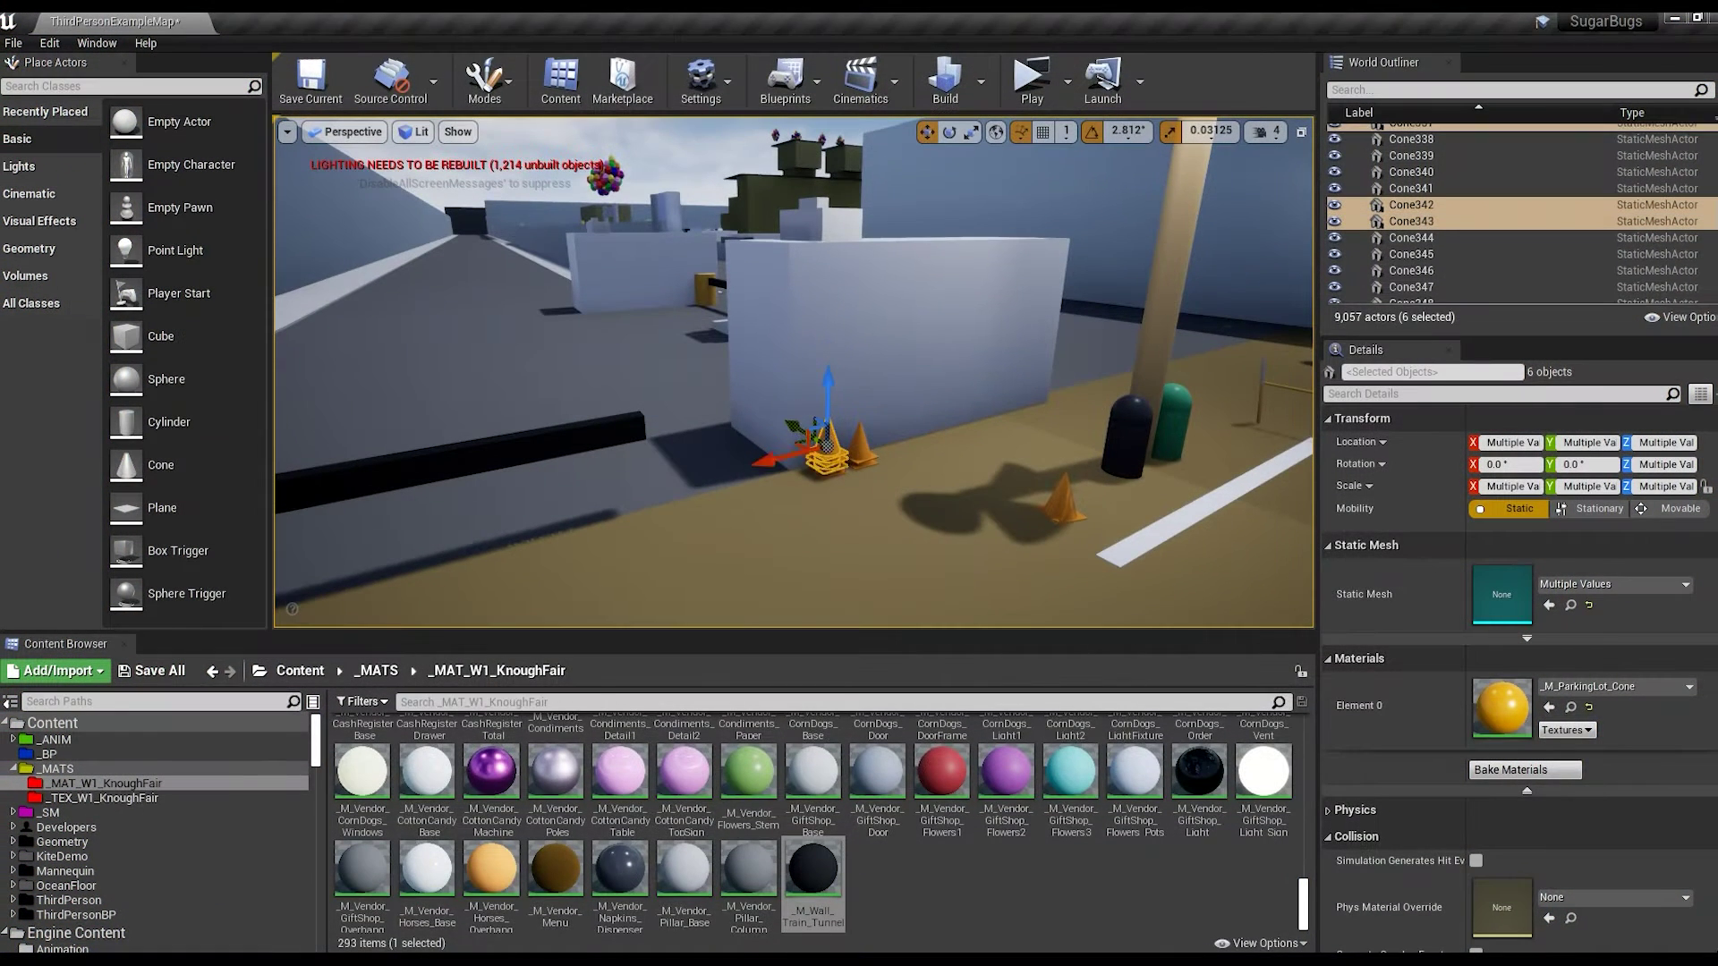
Duplicate the cones to the left, then tip one over and spin it about 90°.
alt+drag(788, 459, 717, 470)
key(f)
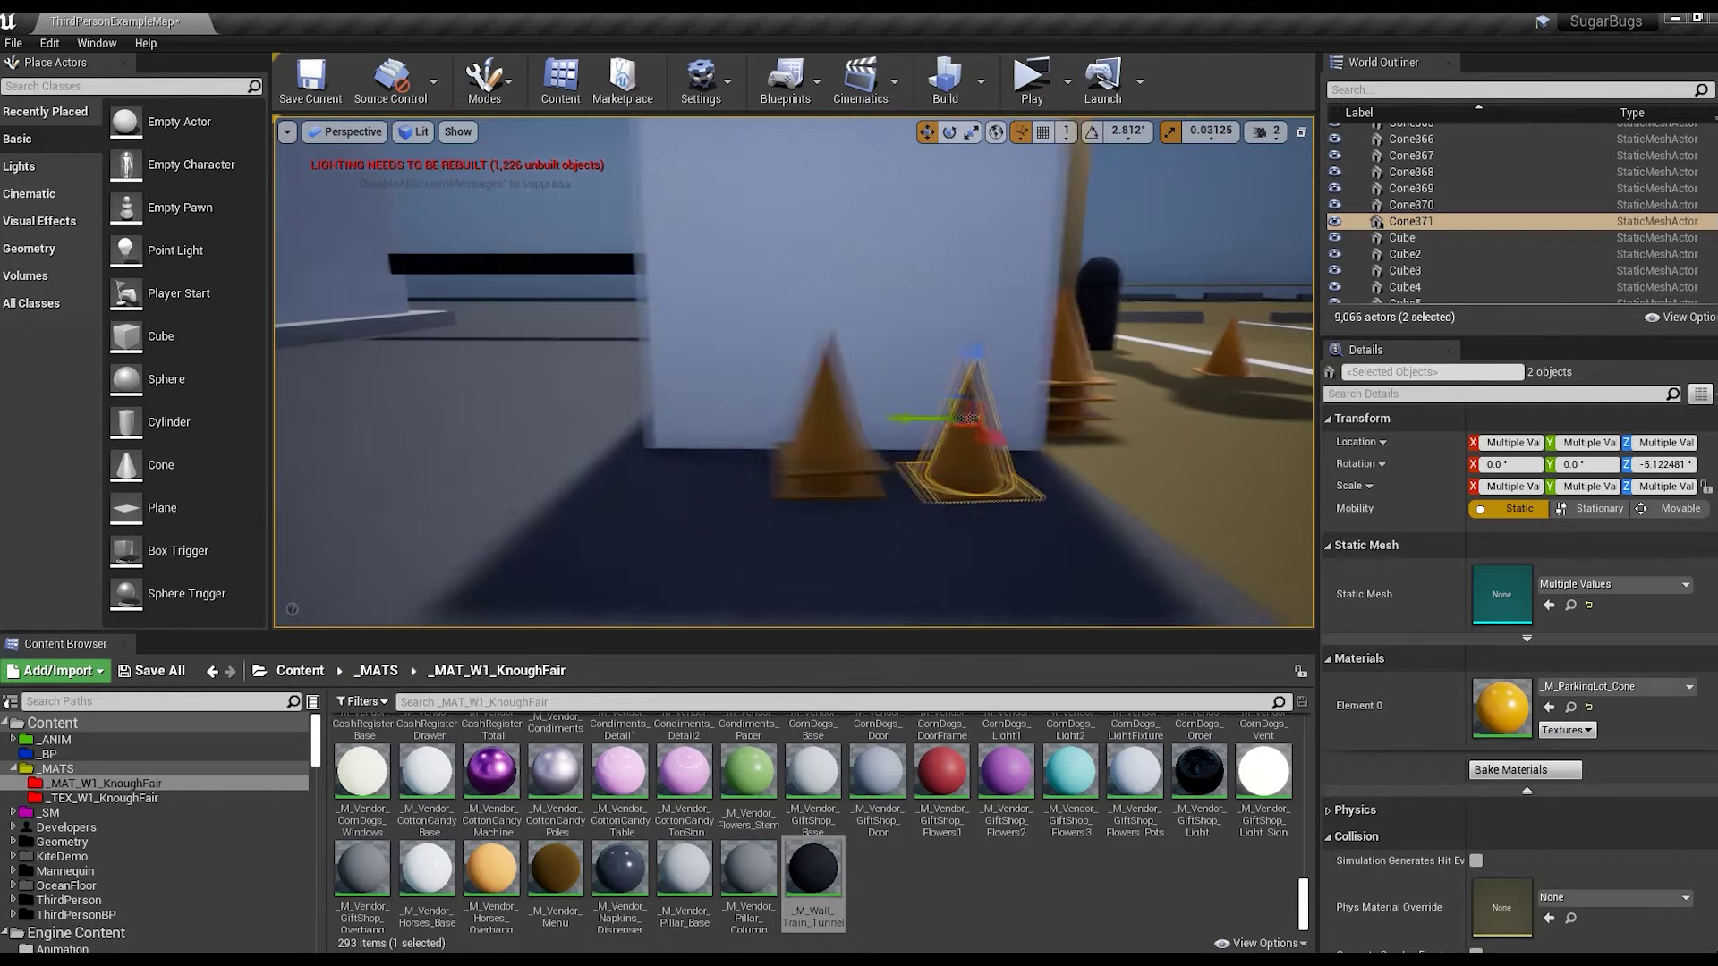
drag(913, 348, 861, 399)
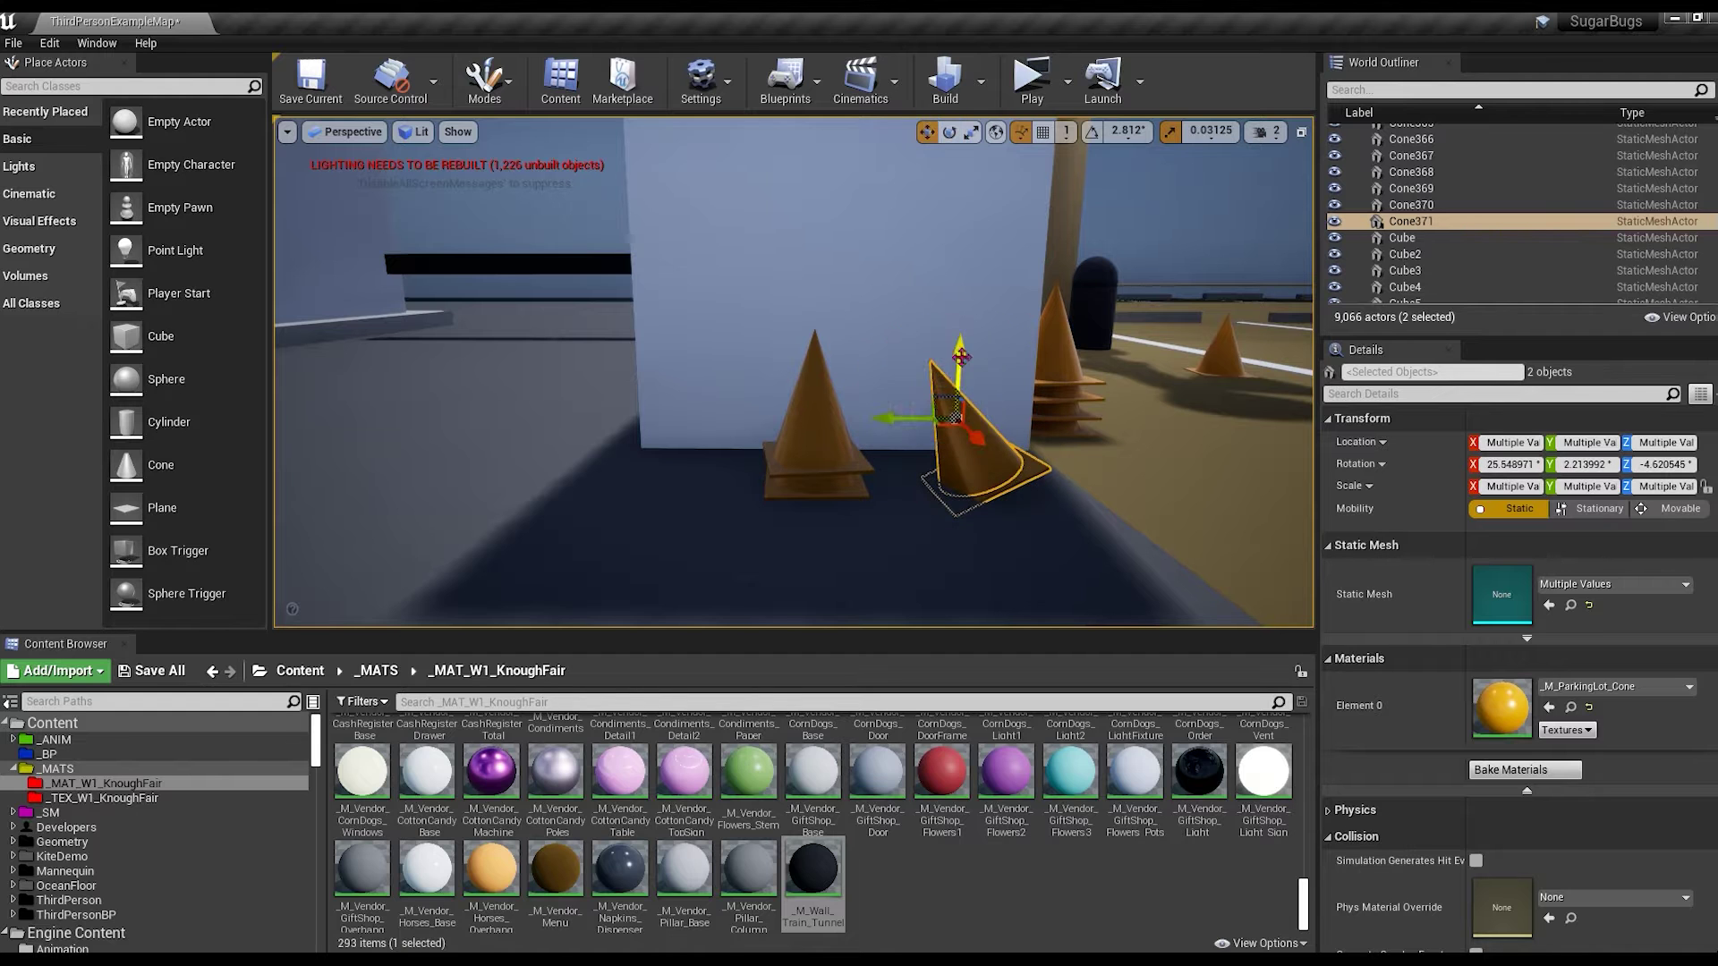
key(w)
key(e)
drag(900, 479, 859, 537)
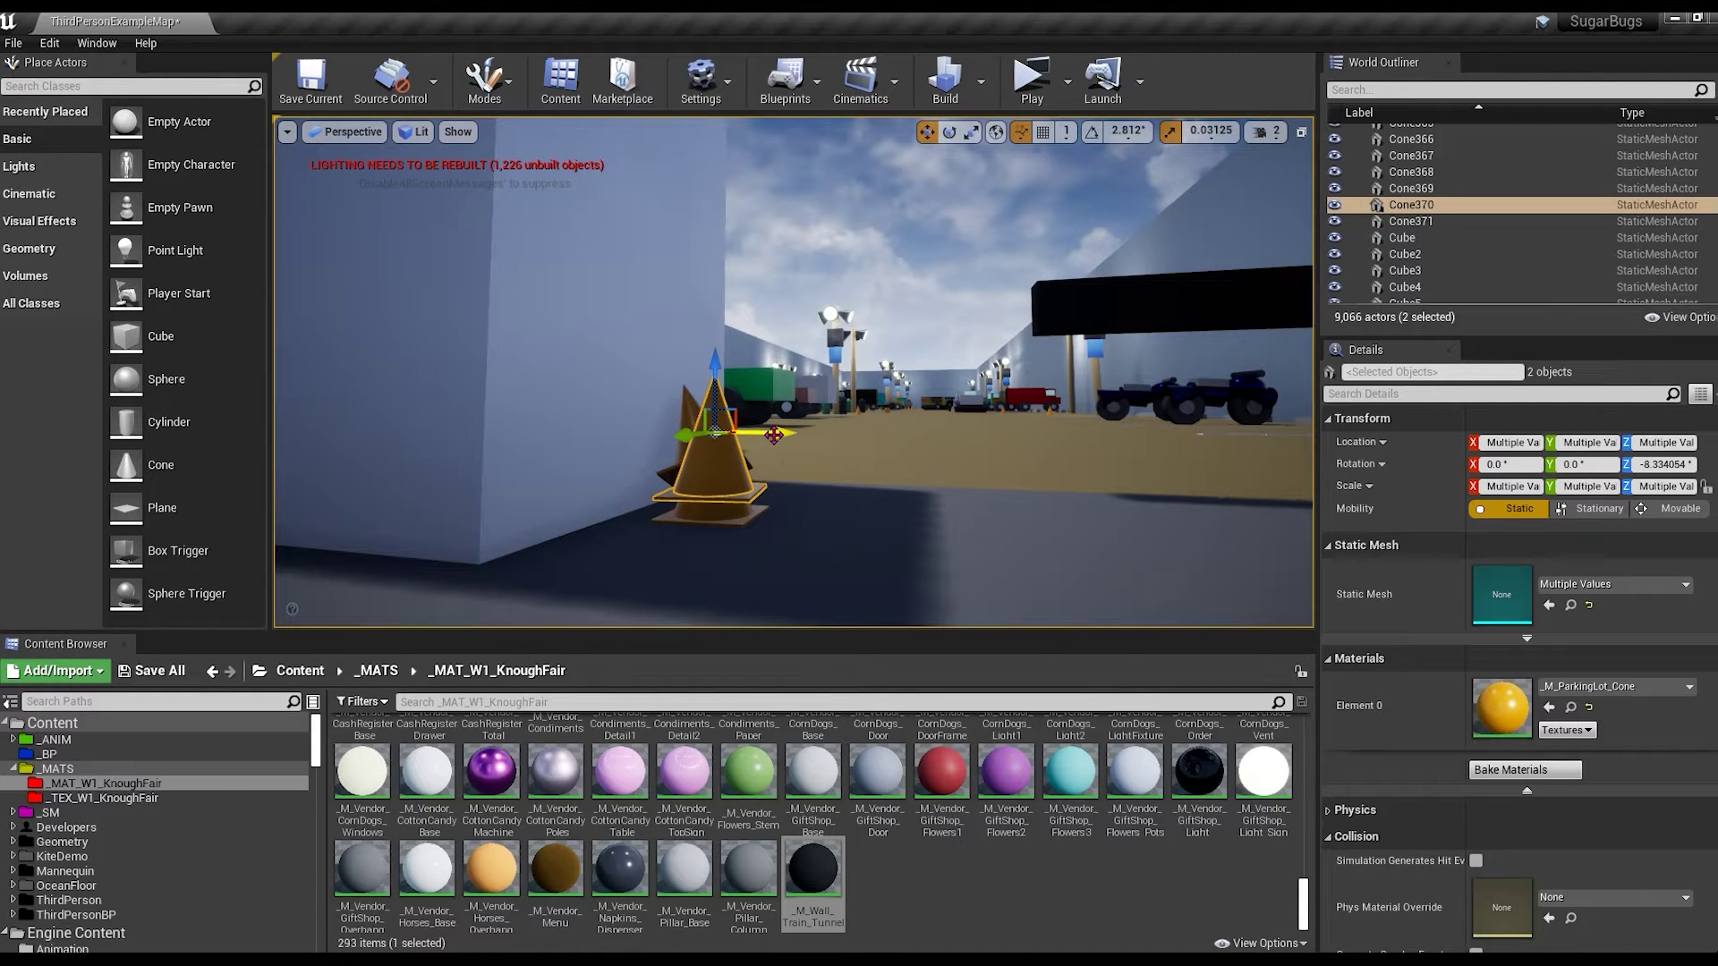
Copy two more cones near the building and square Cube83's rotation to -90°.
alt+drag(774, 434, 888, 494)
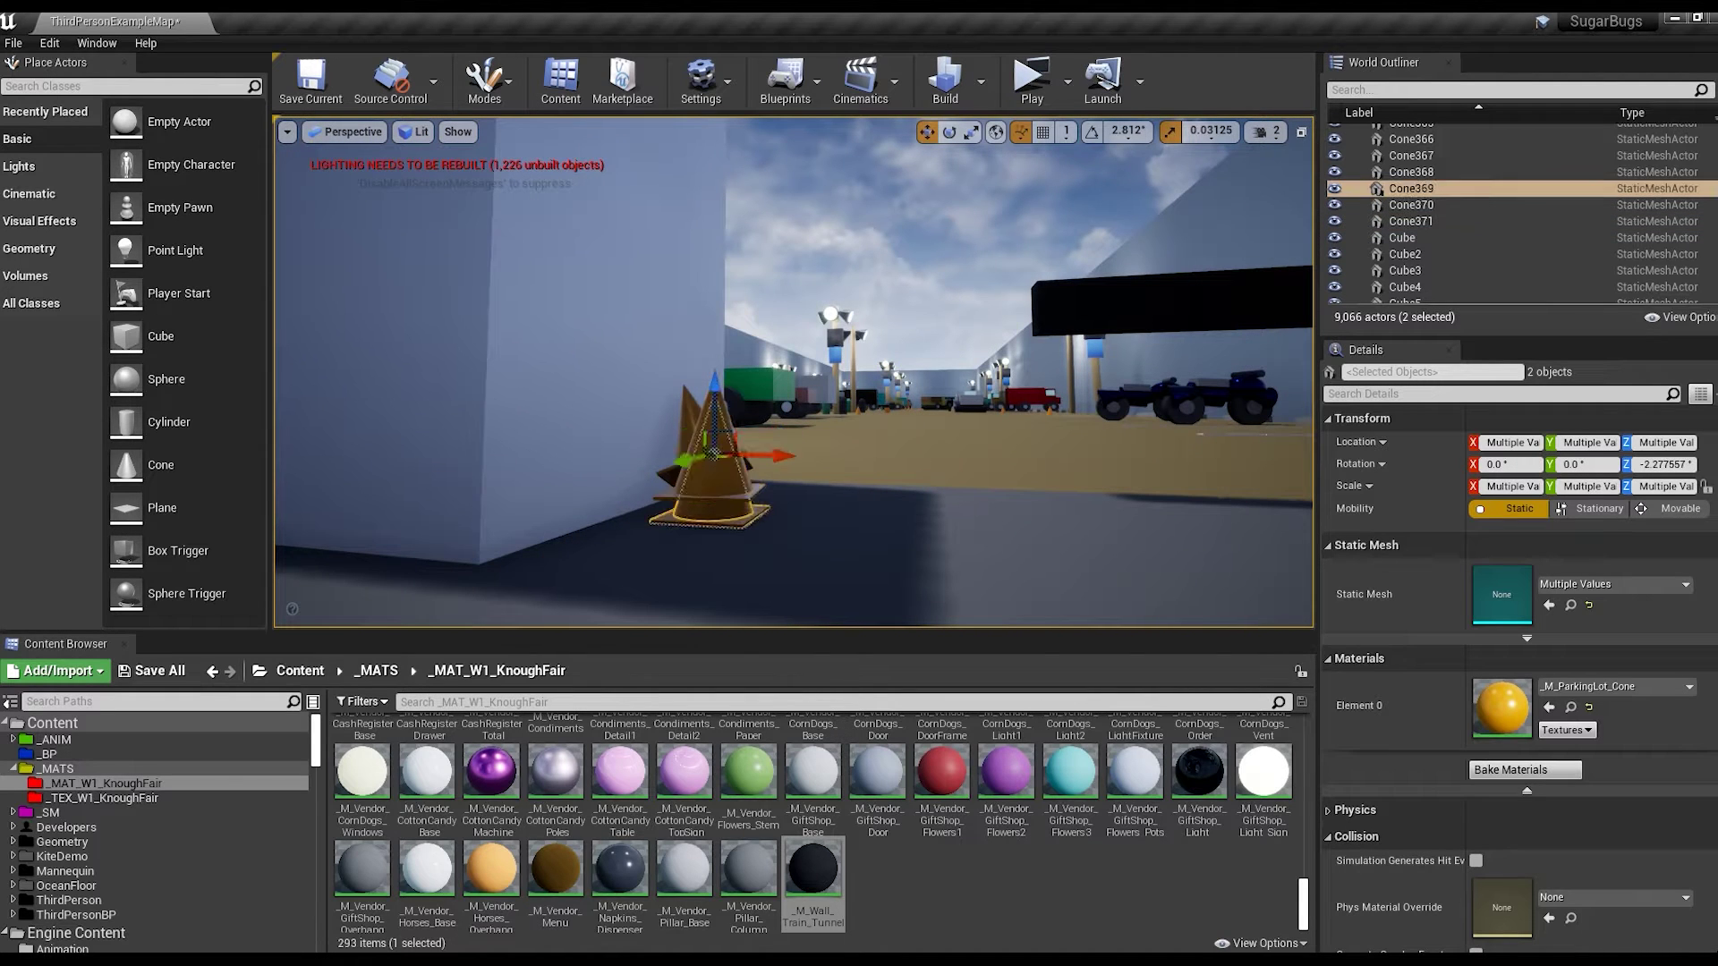
alt+drag(767, 263, 808, 186)
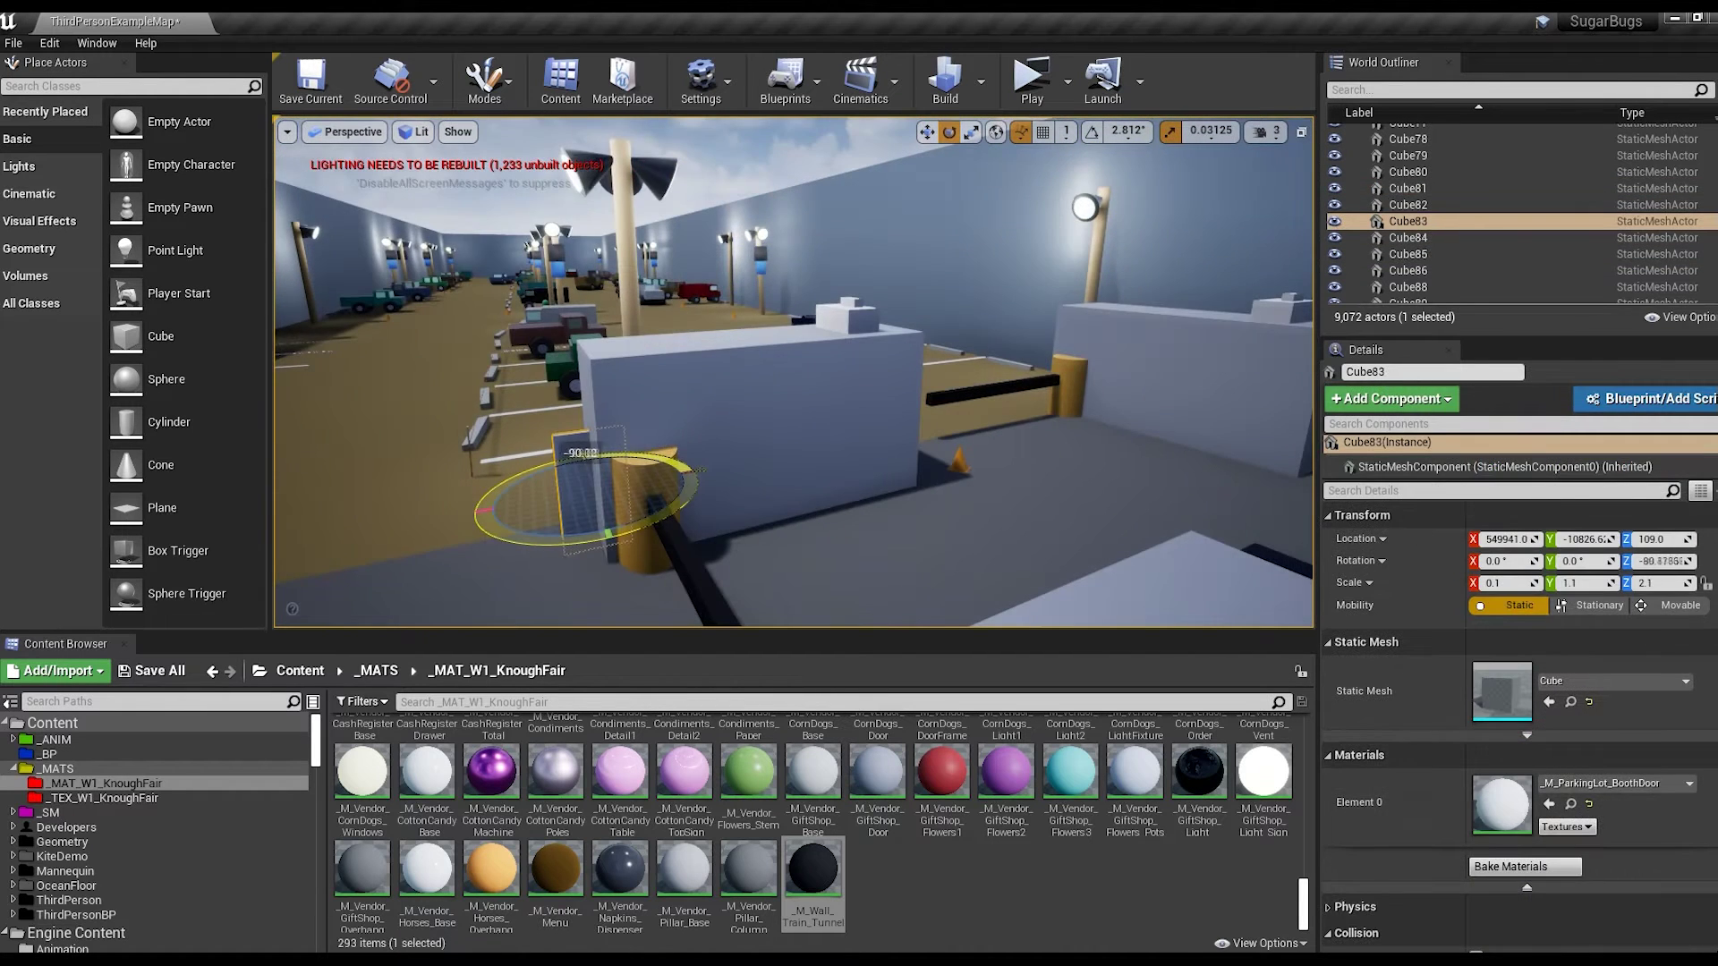
drag(627, 465, 618, 519)
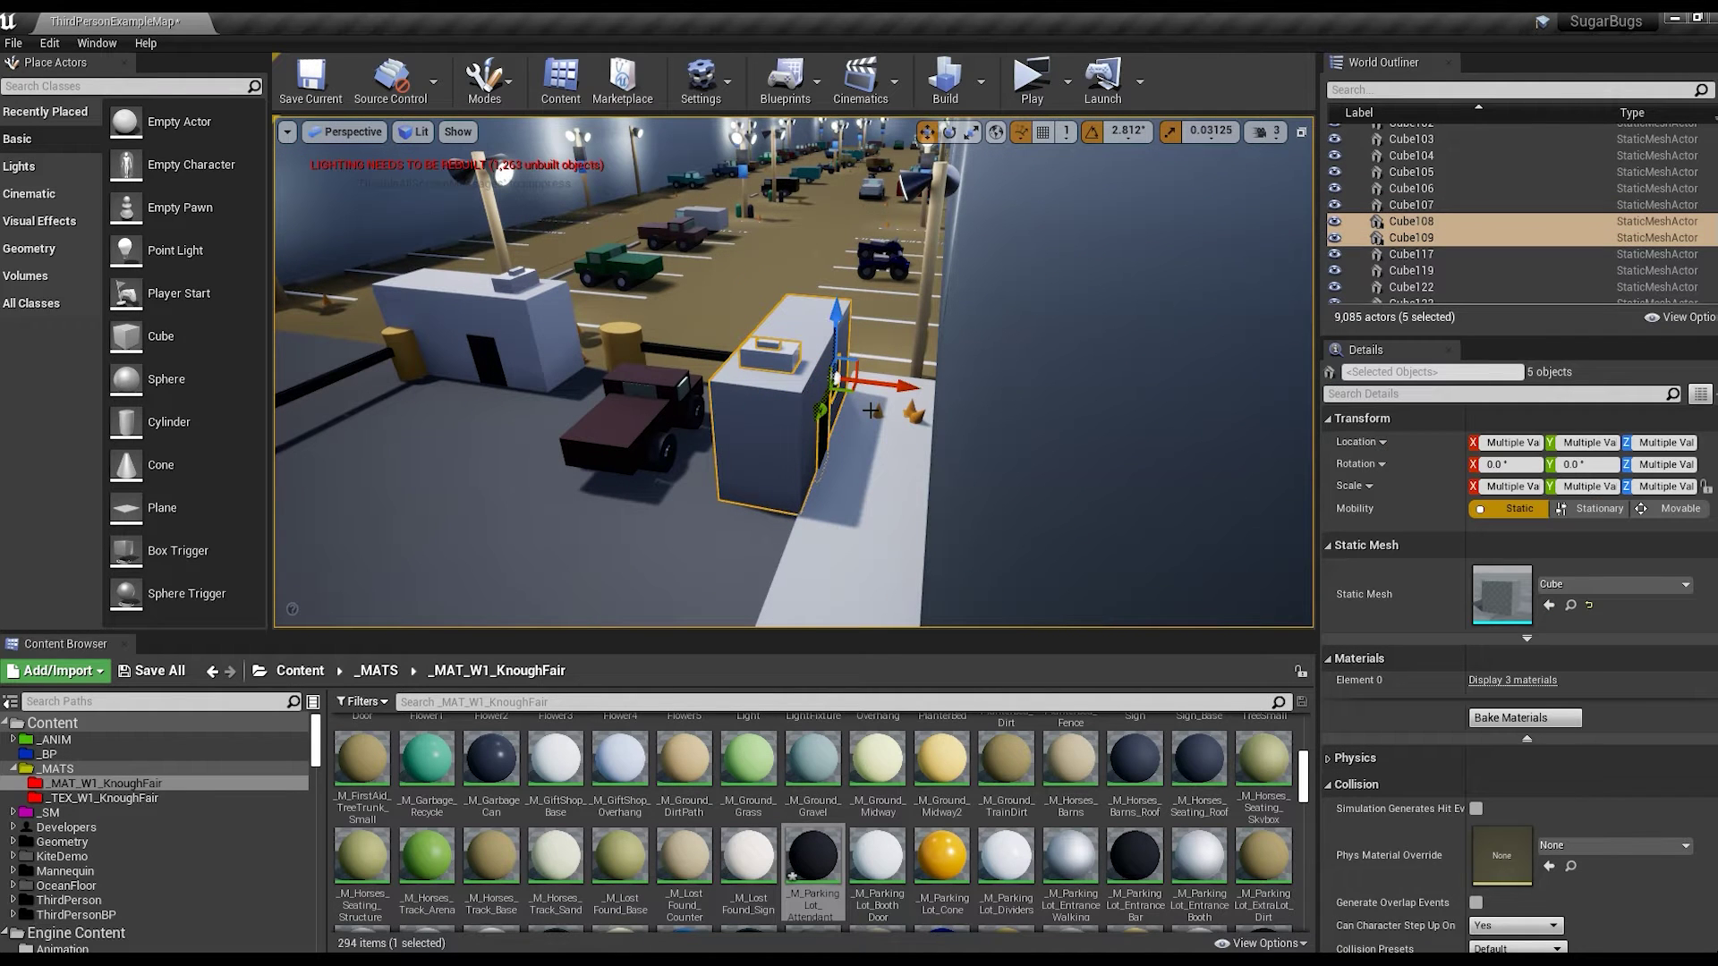
Move the five booth pieces and ledge forward, and rename the ledge material _M_ParkingLot_Attendant_Ledge.
drag(854, 391, 594, 355)
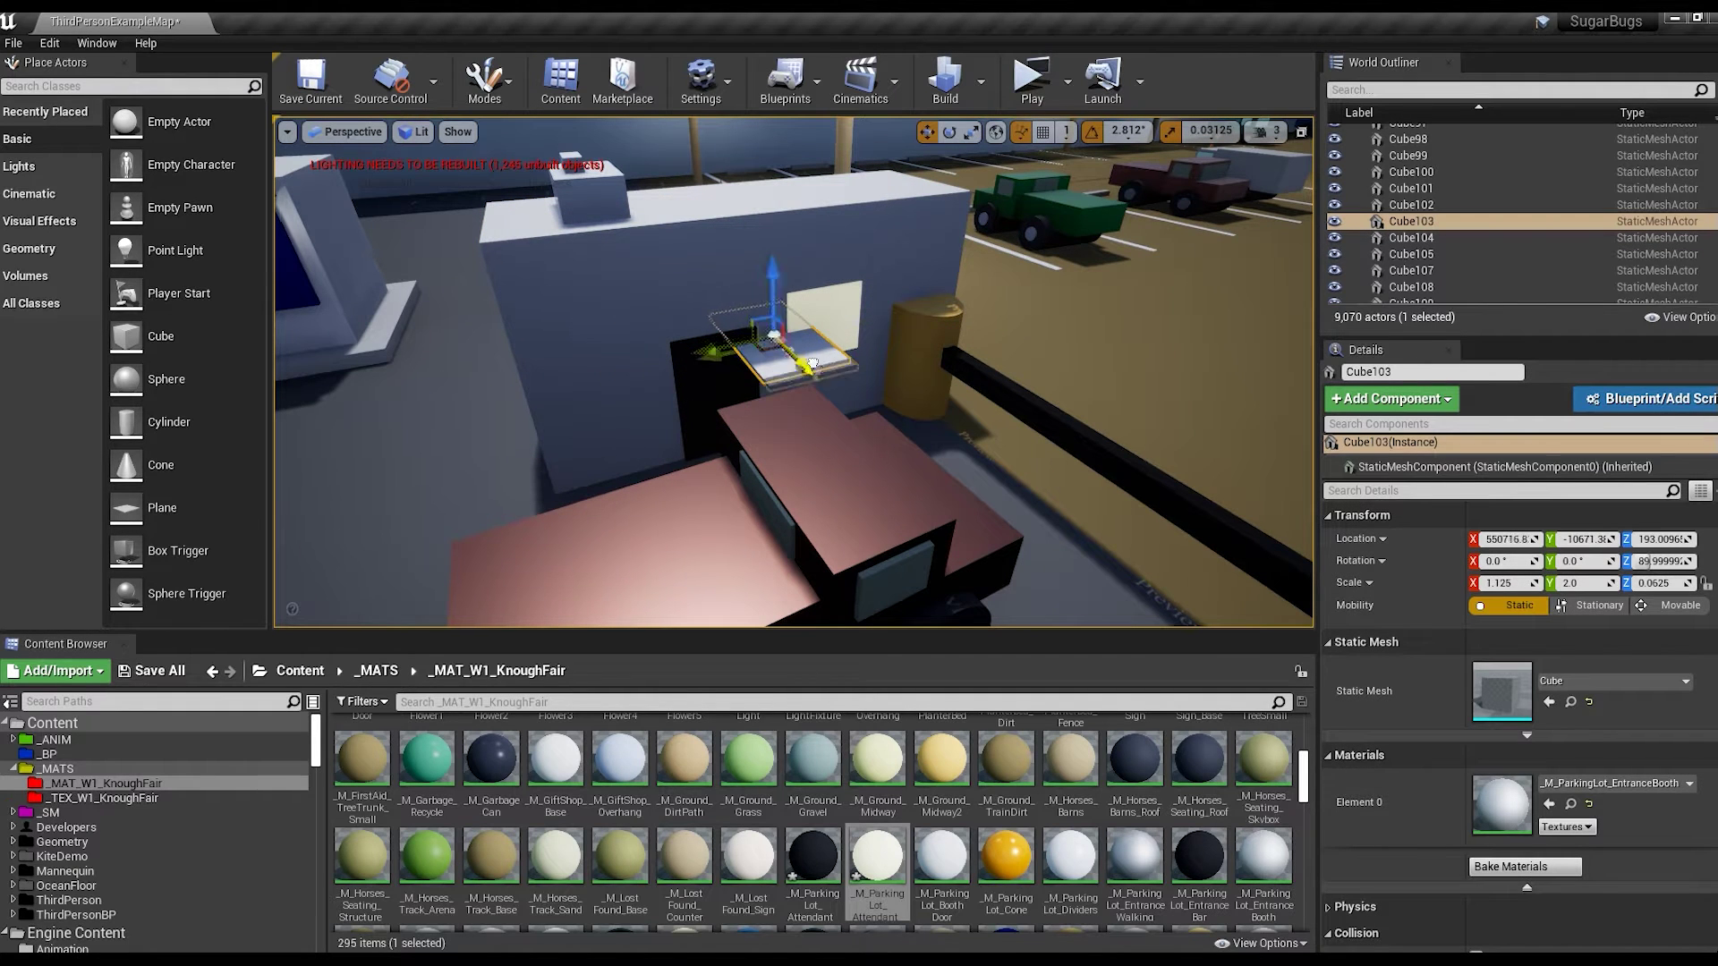
drag(811, 364, 854, 419)
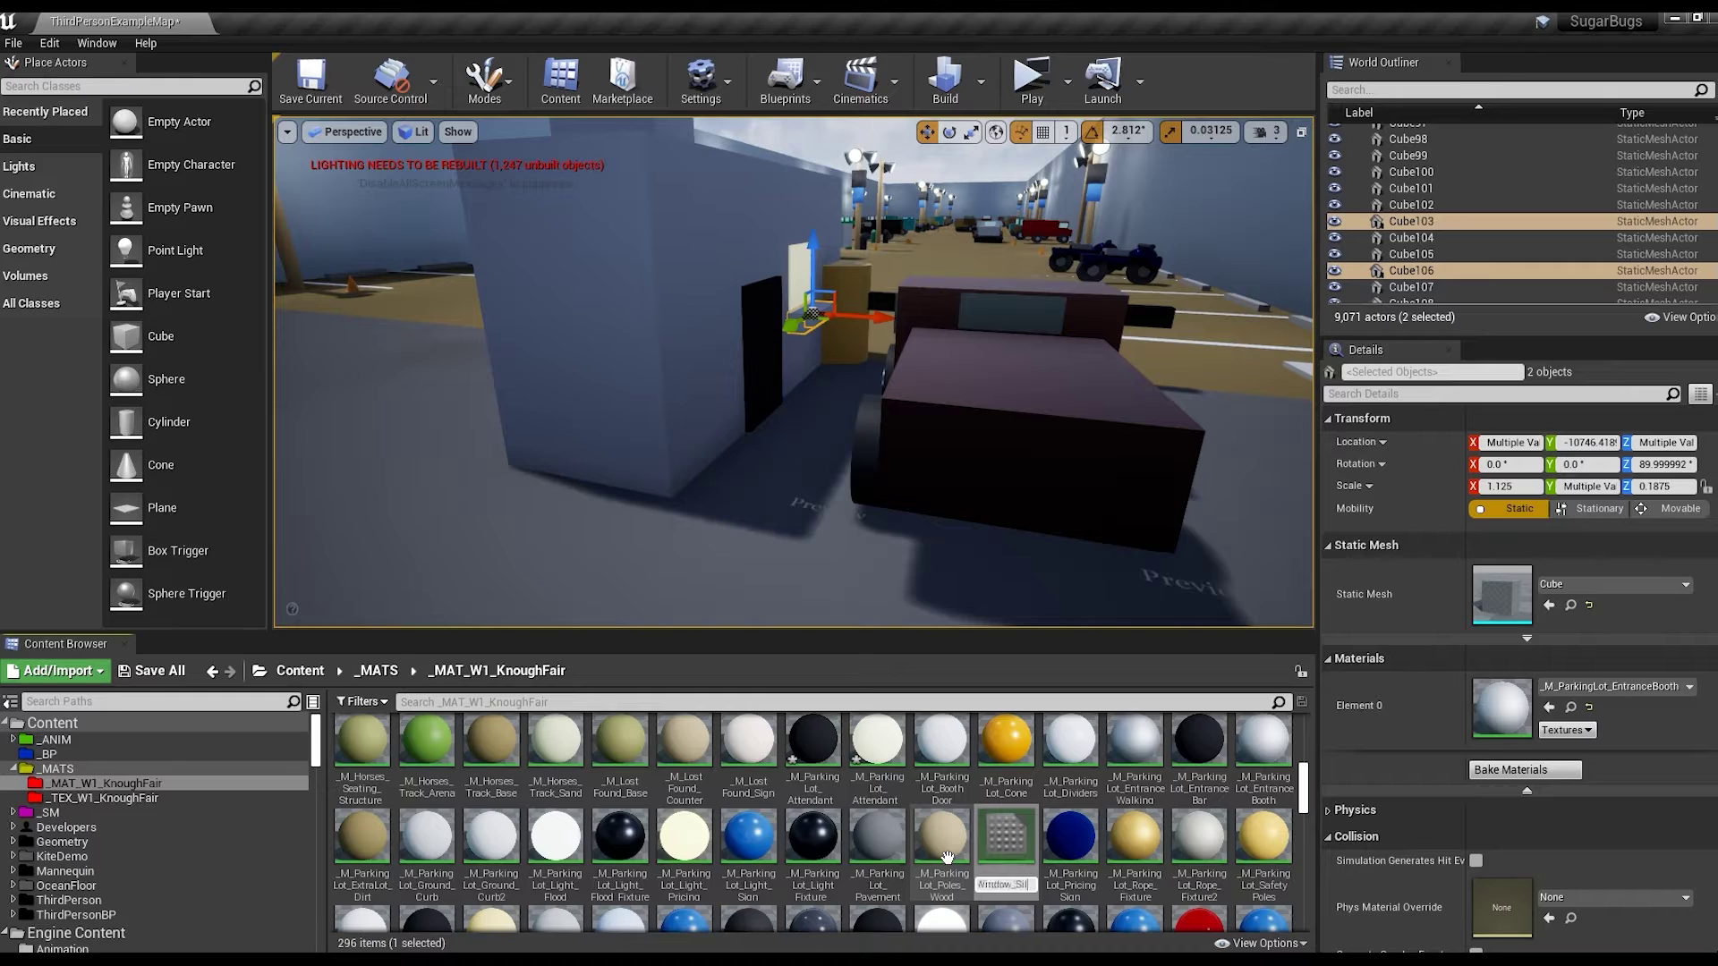
text(Ledge)
key(Return)
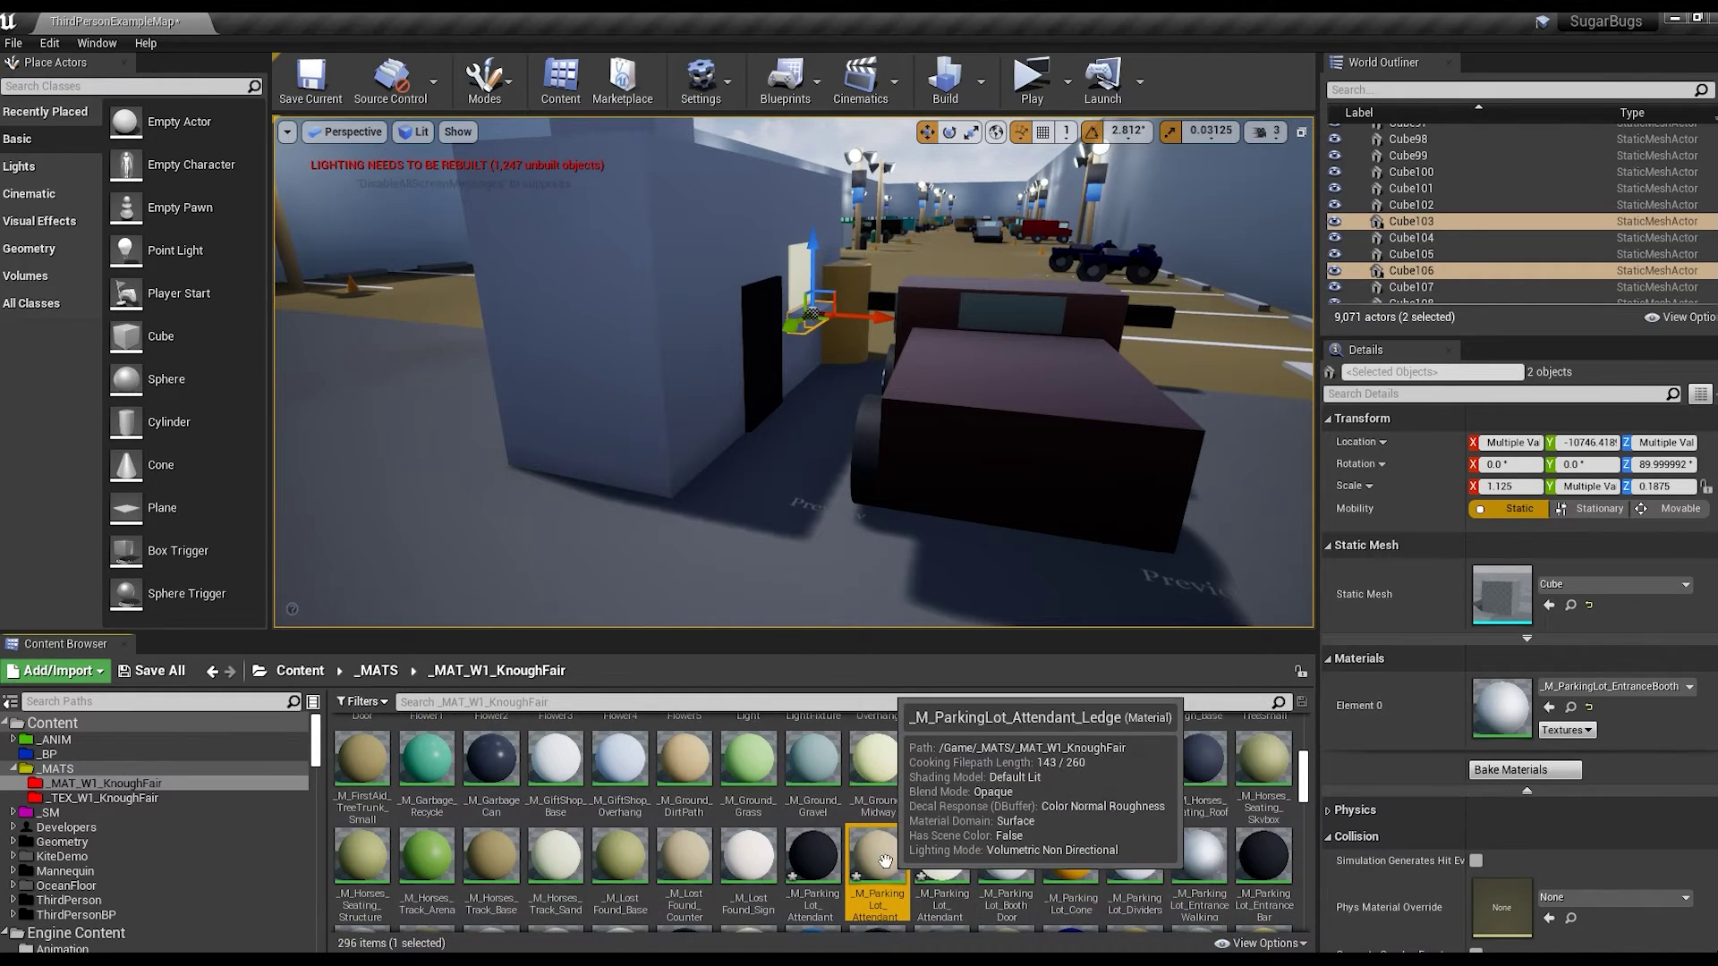
Set the ledge material's BaseColor to tan and apply it.
double_click(877, 855)
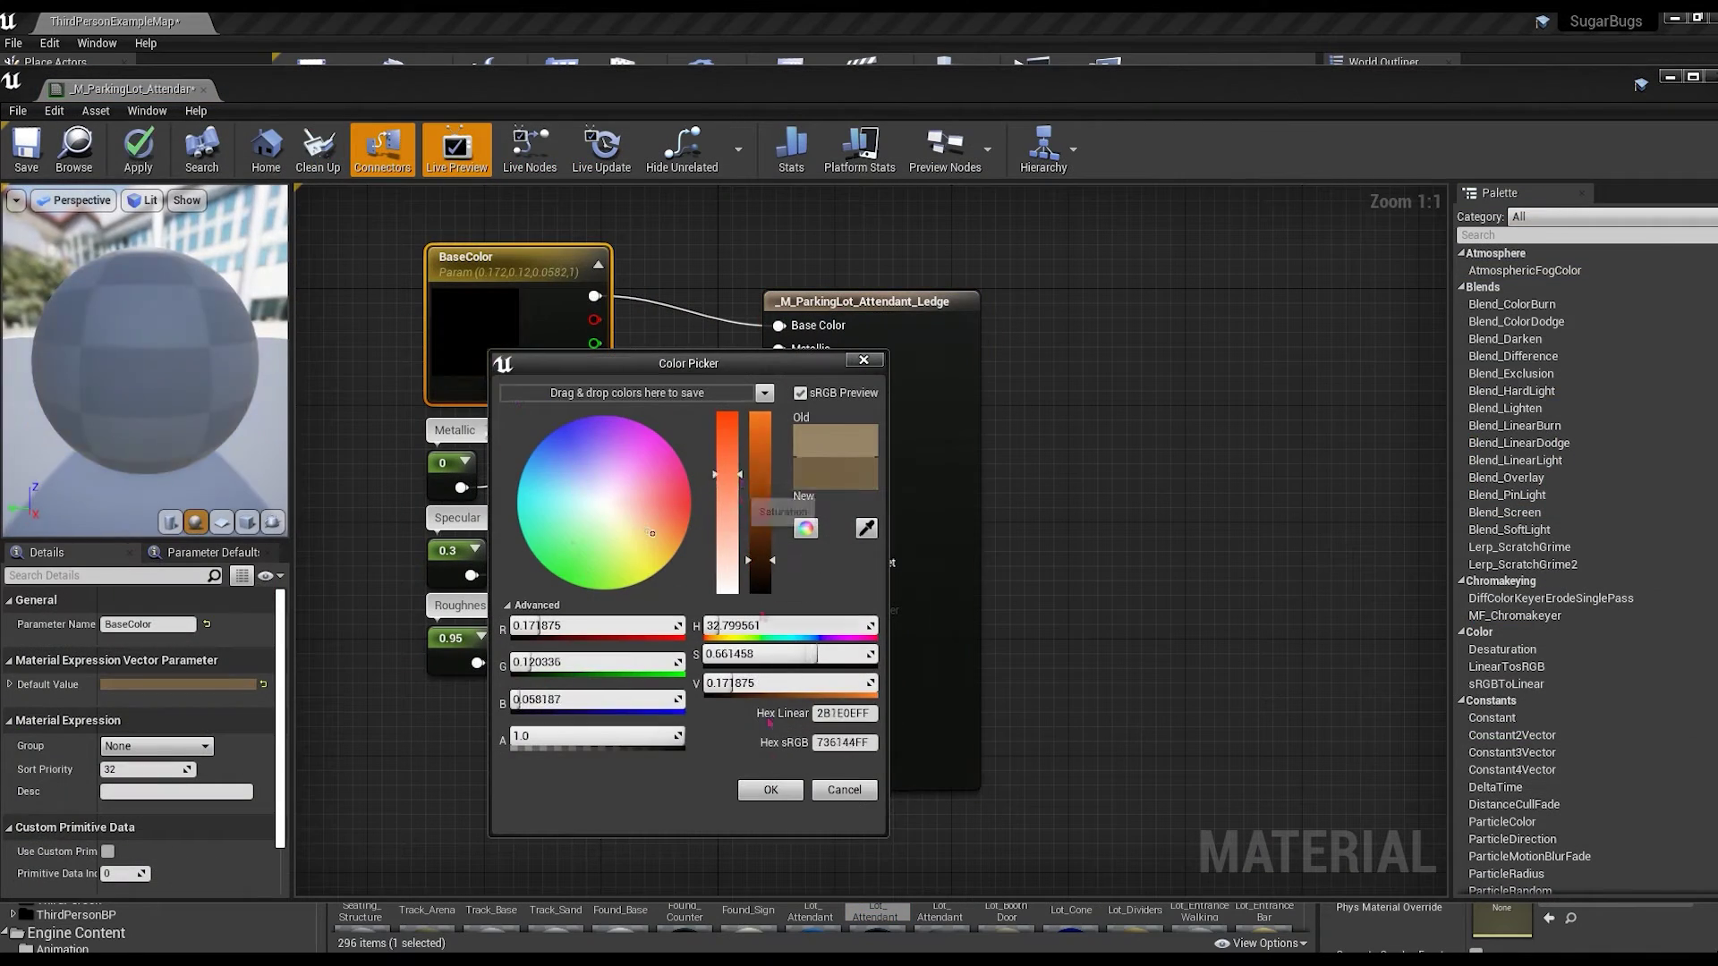
click(139, 147)
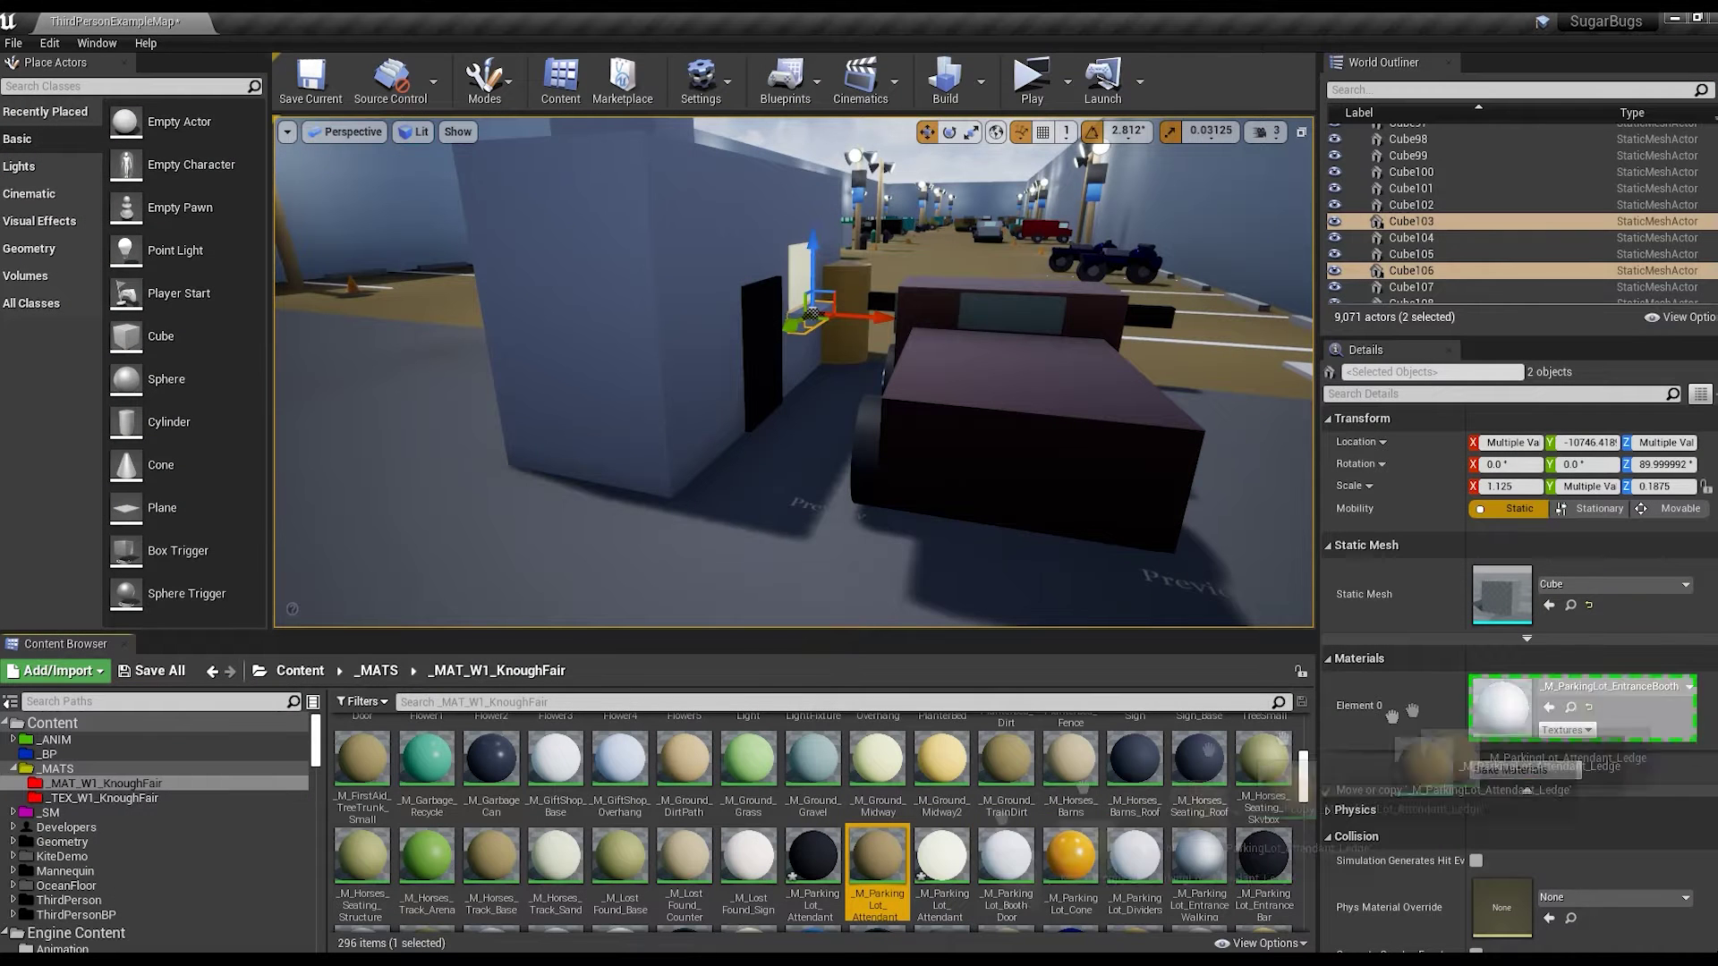
click(763, 357)
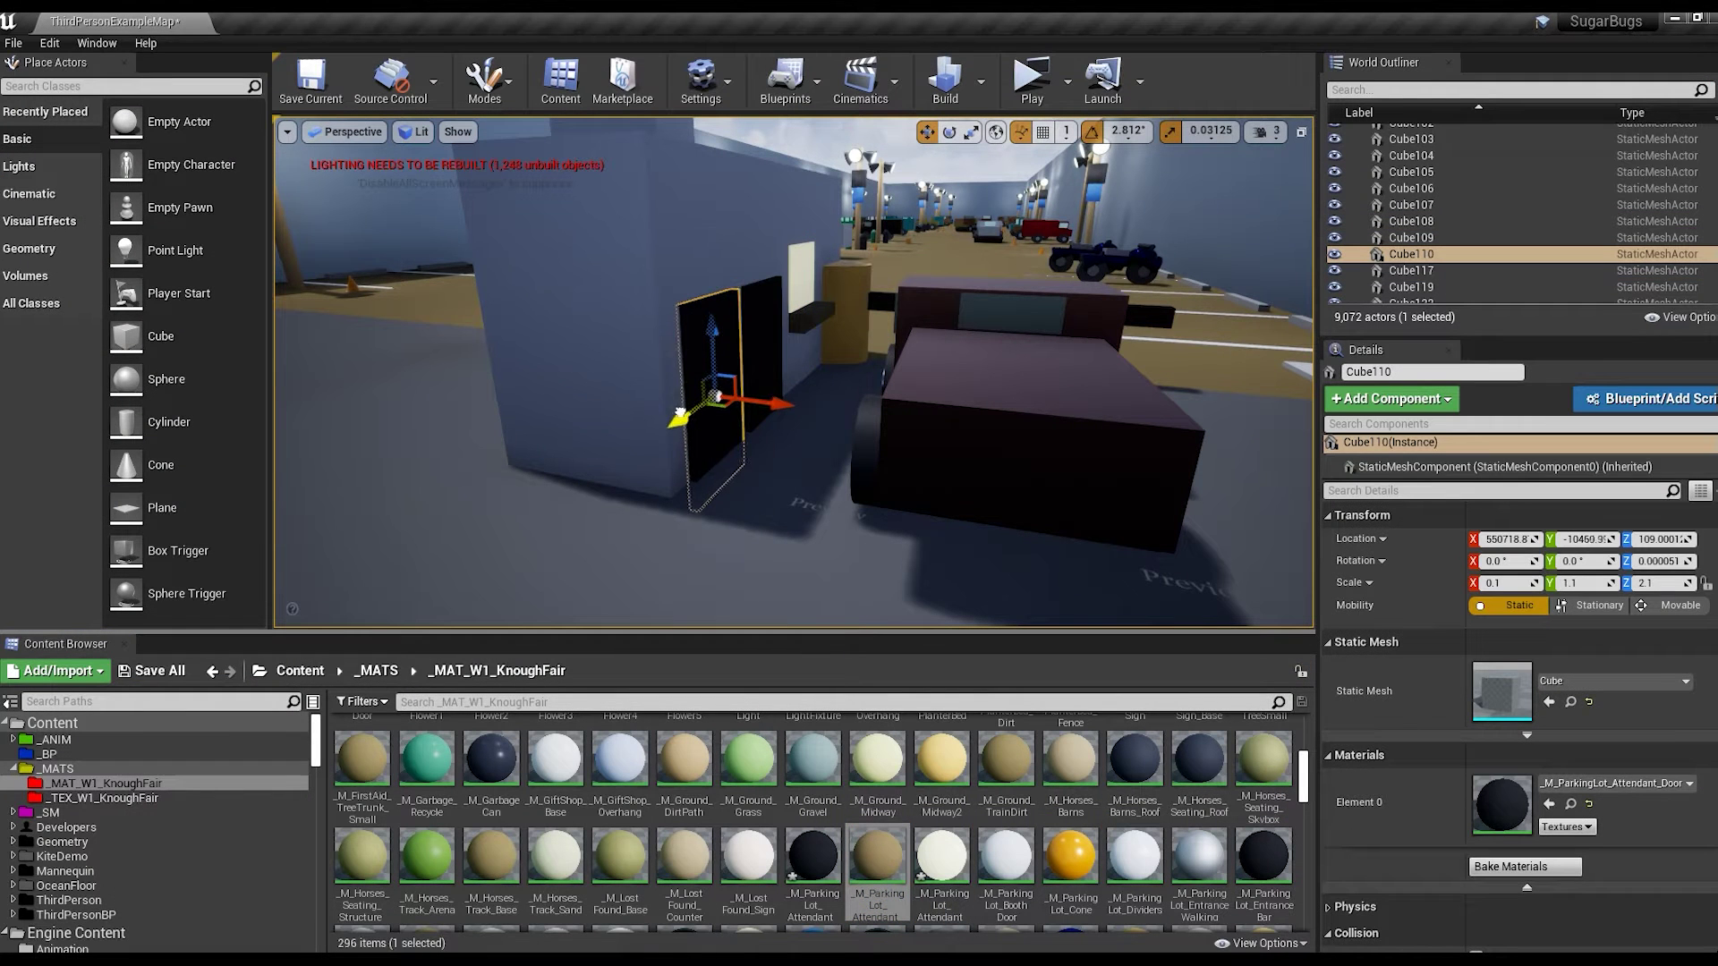
Move the door panel up the booth wall and give it the renamed _M_ParkingLot_Attendant_Rules material.
drag(761, 358, 697, 295)
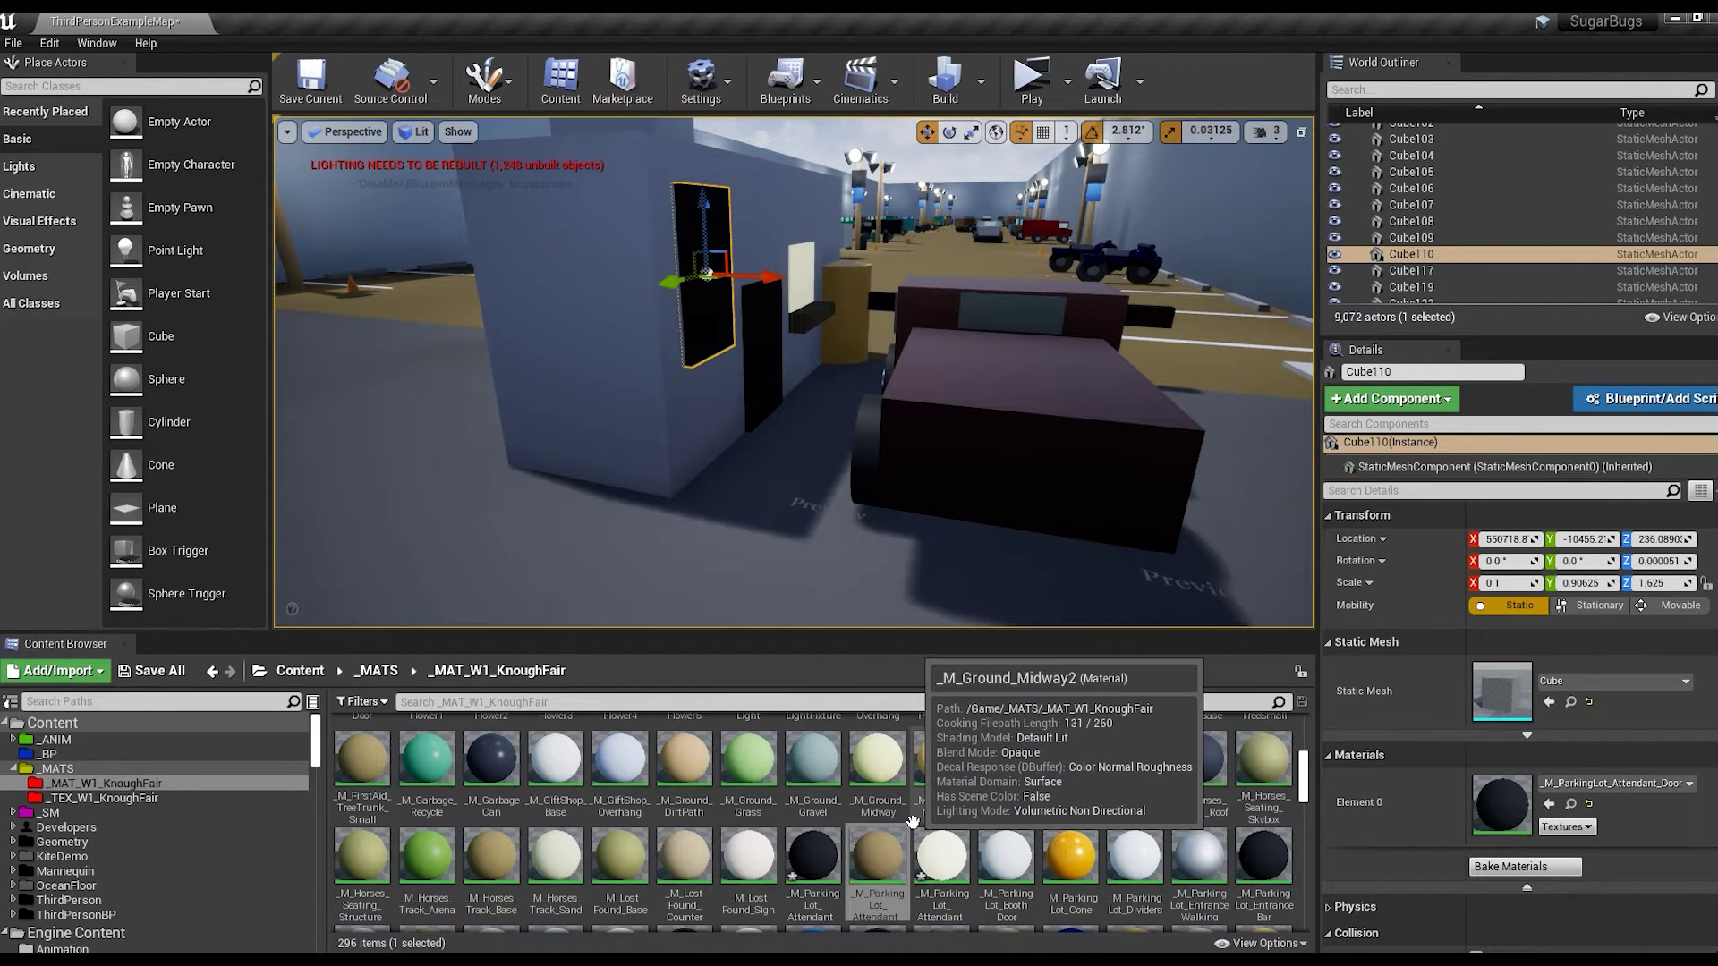
click(1004, 859)
key(F2)
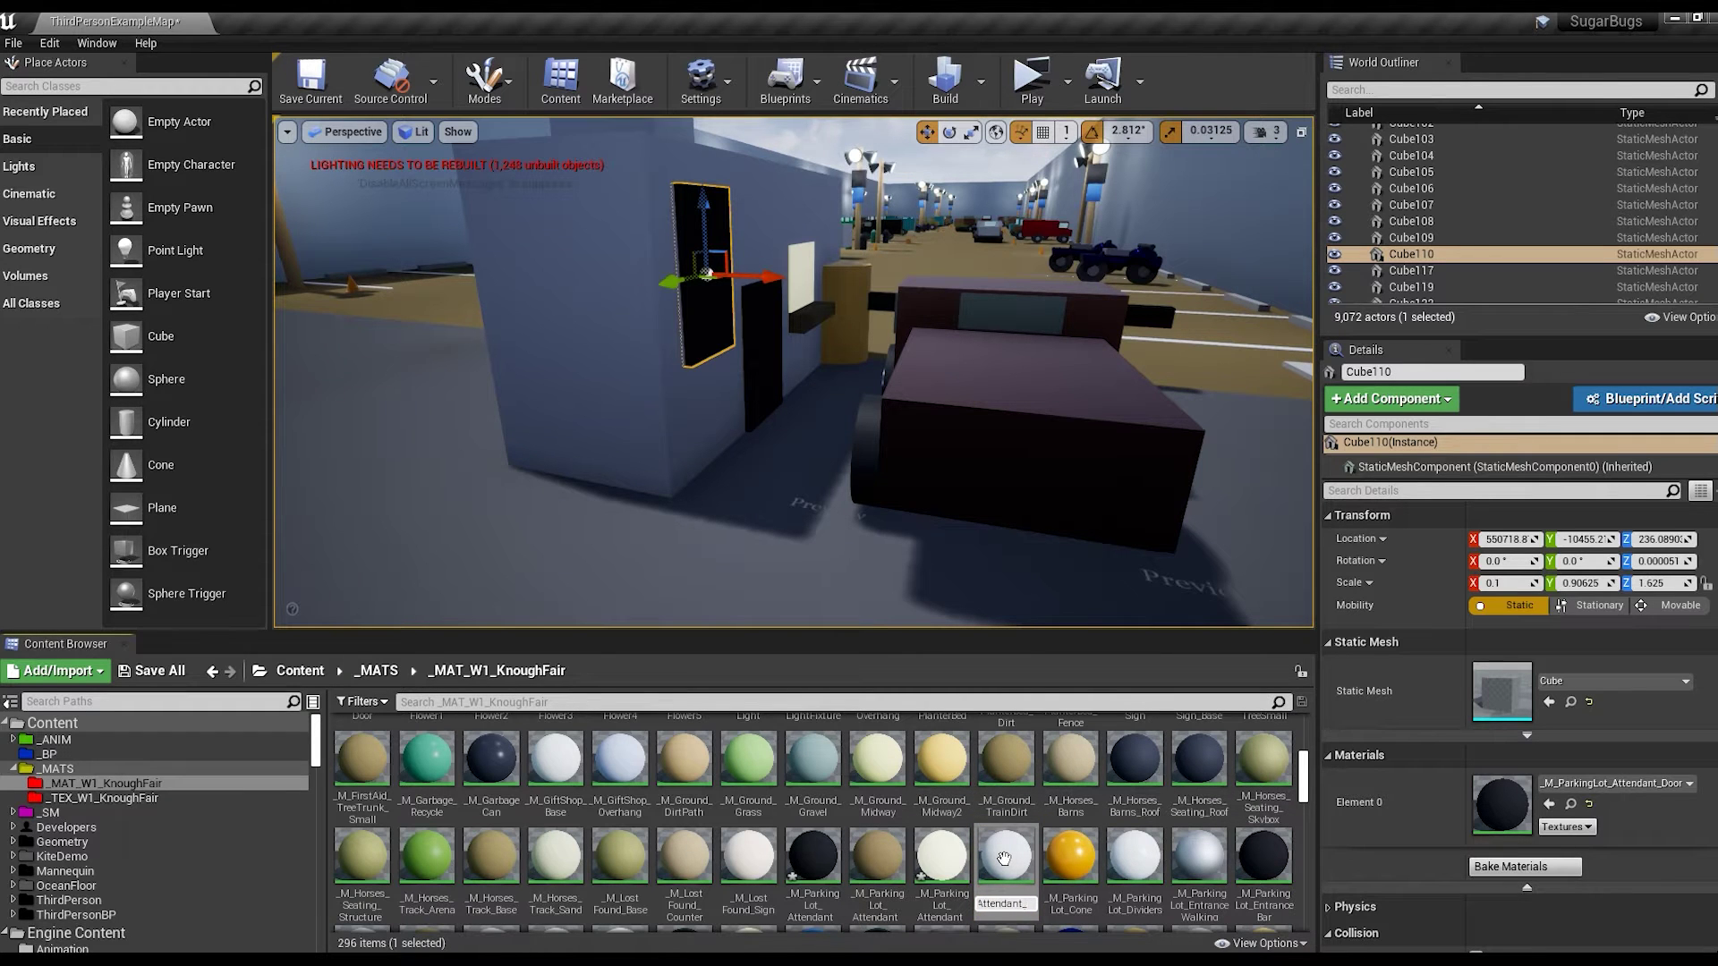
text(Rules)
key(Return)
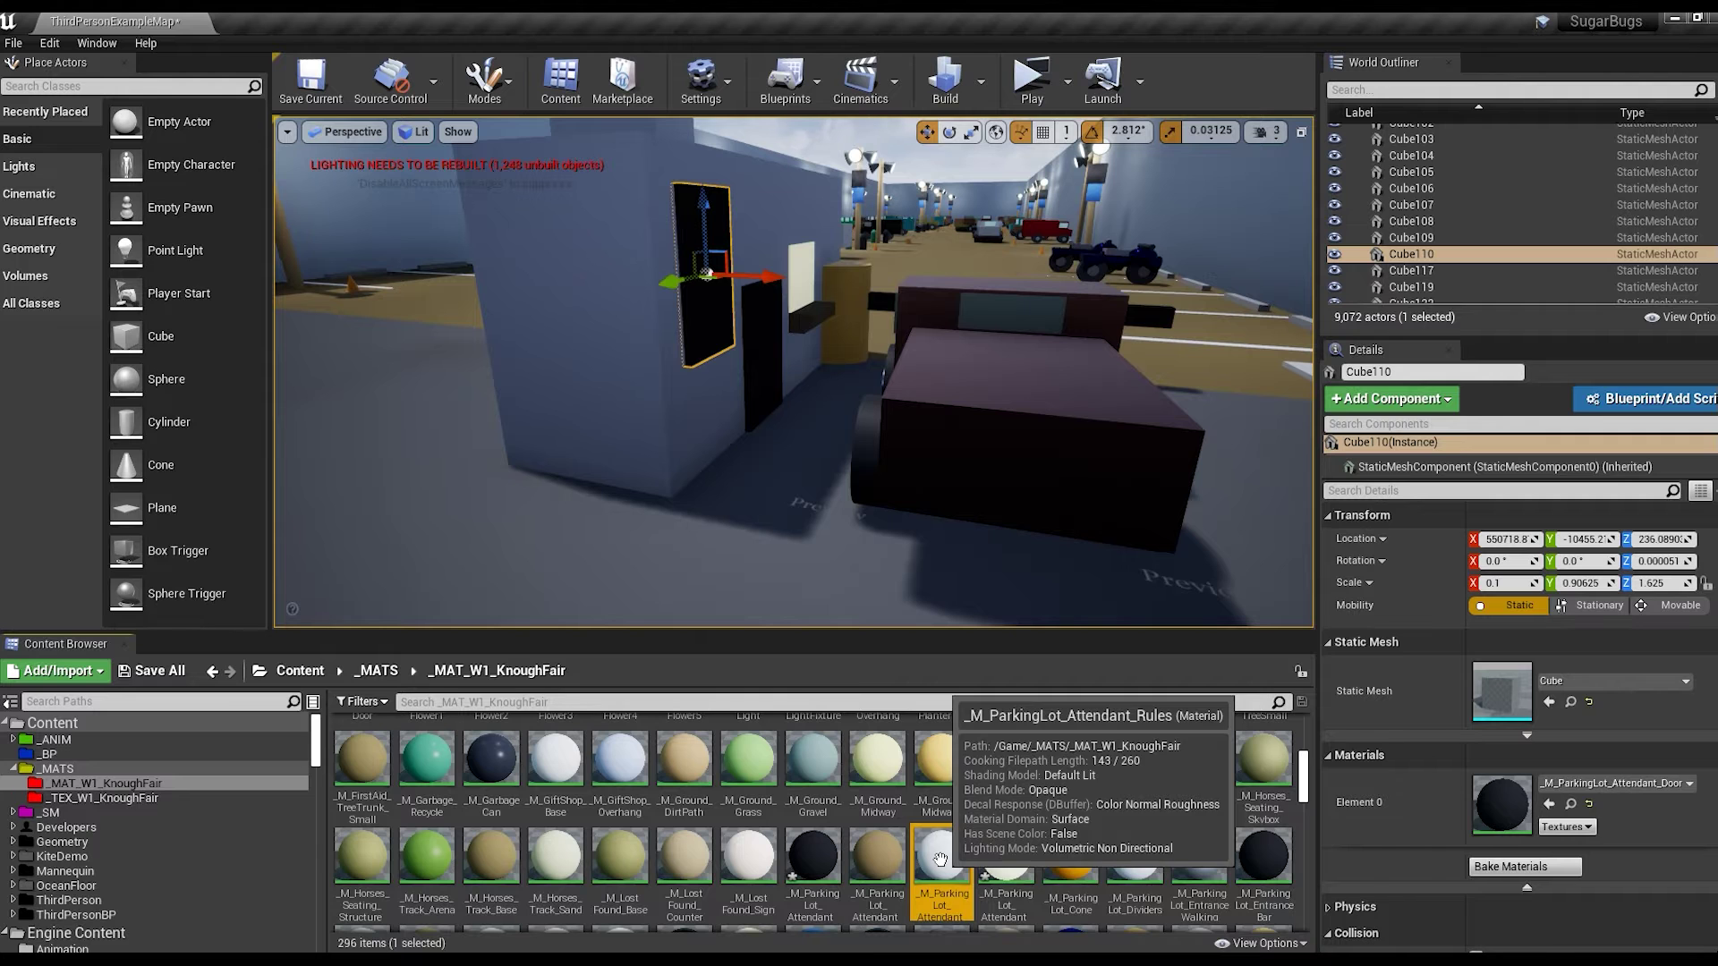
drag(939, 859, 1501, 802)
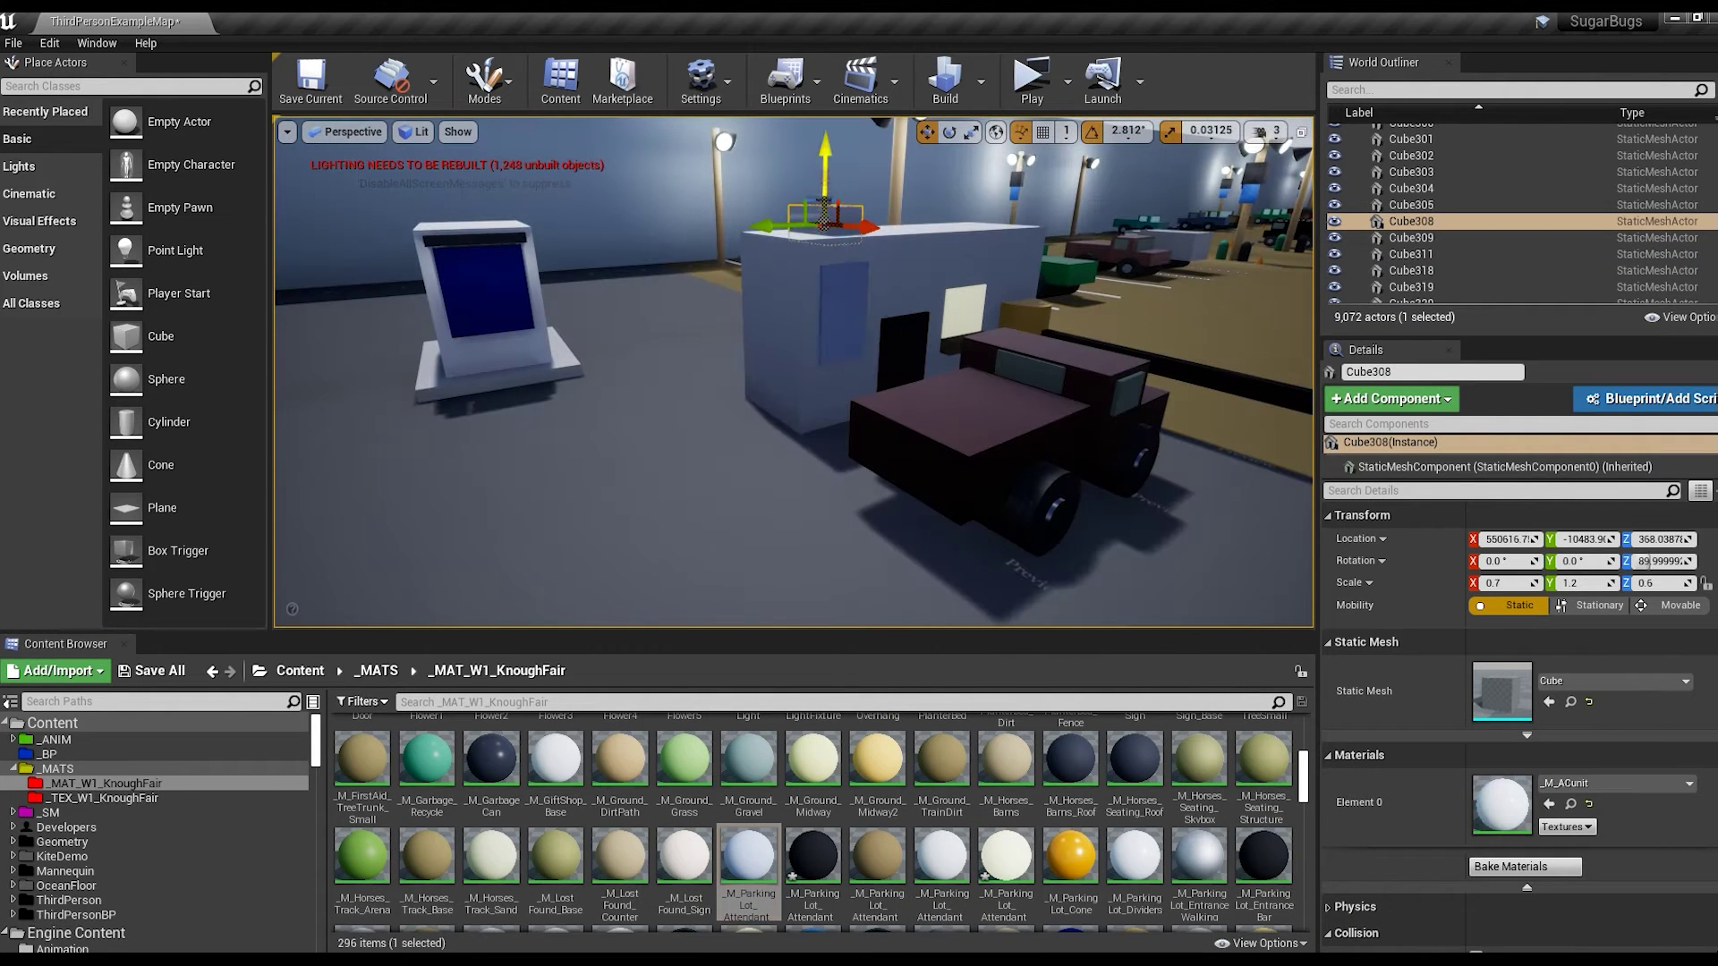
Add the neighbouring cube to the selection and rotate both cubes about 90° into place.
ctrl+click(825, 199)
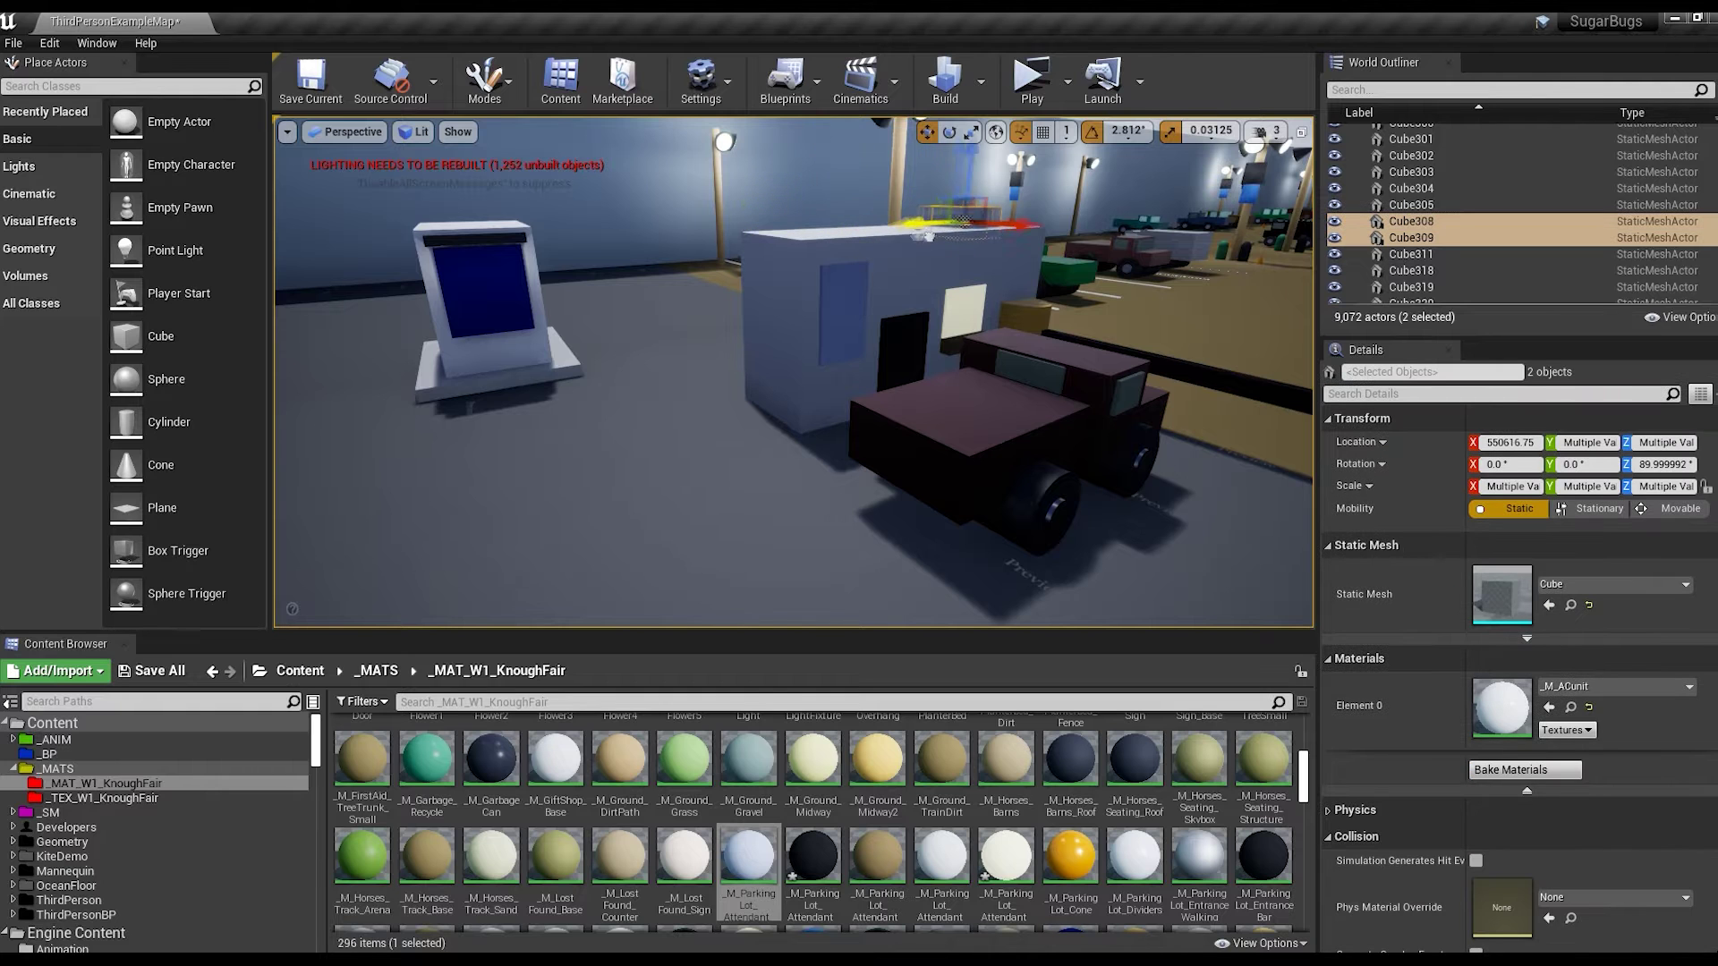
right_drag(917, 234, 732, 292)
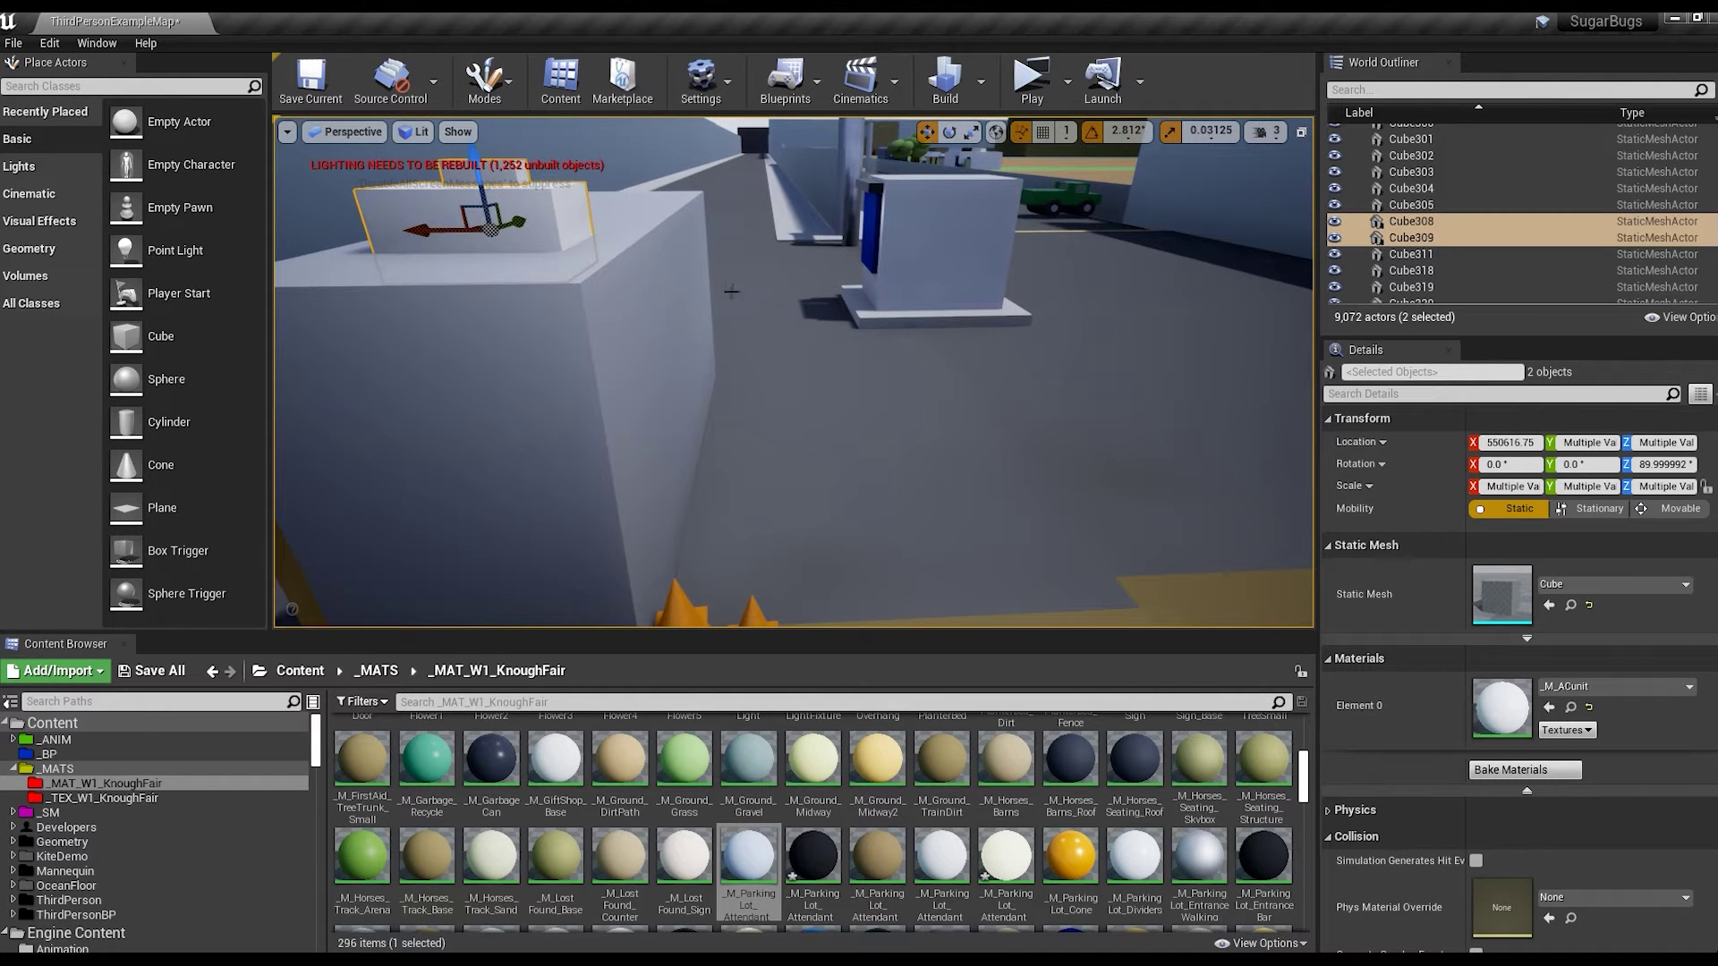
key(e)
drag(537, 268, 619, 281)
key(w)
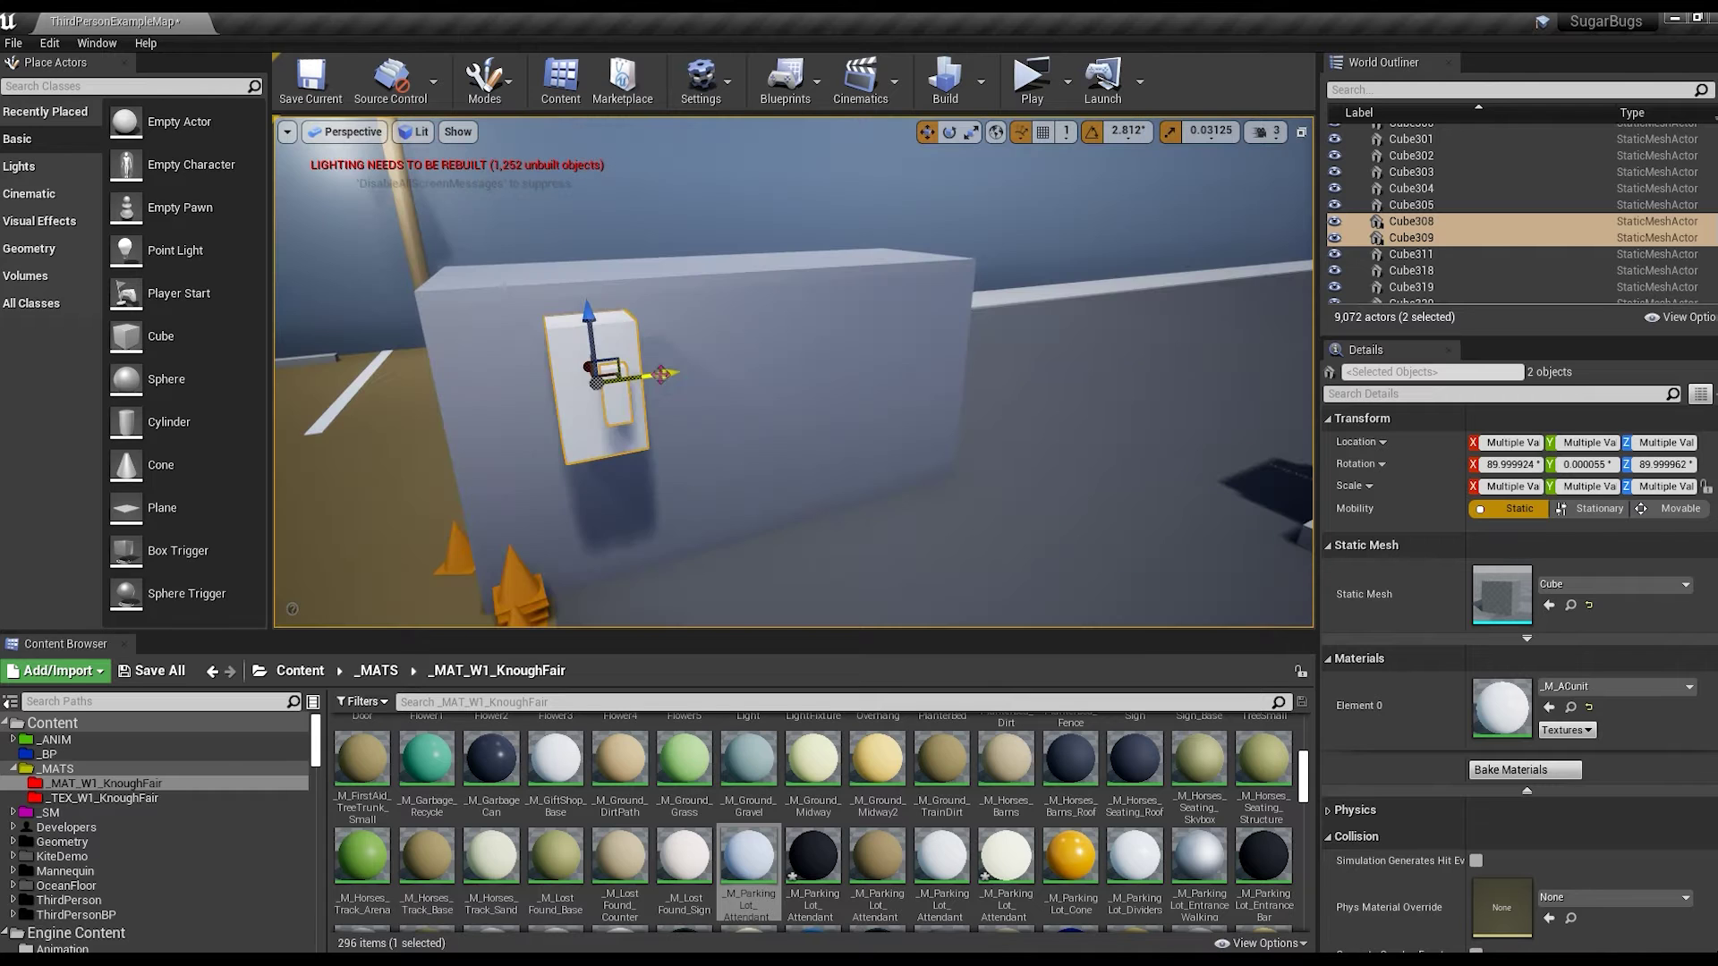
key(e)
drag(528, 295, 421, 394)
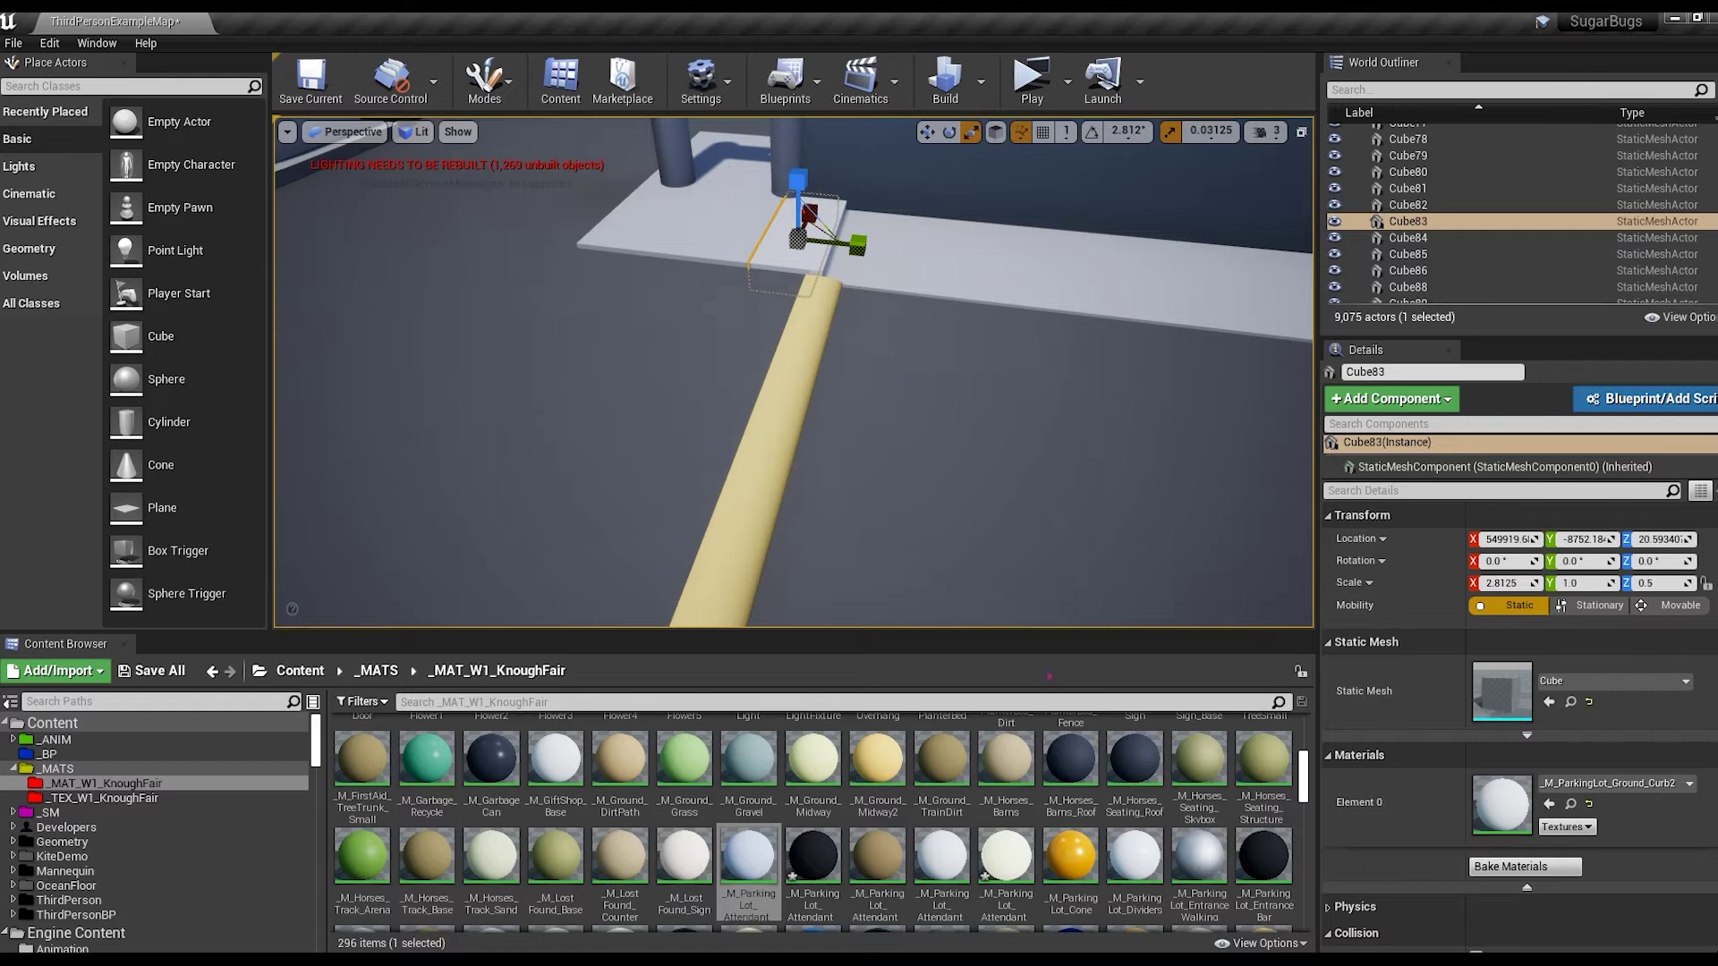
scroll(931, 805, down, 2)
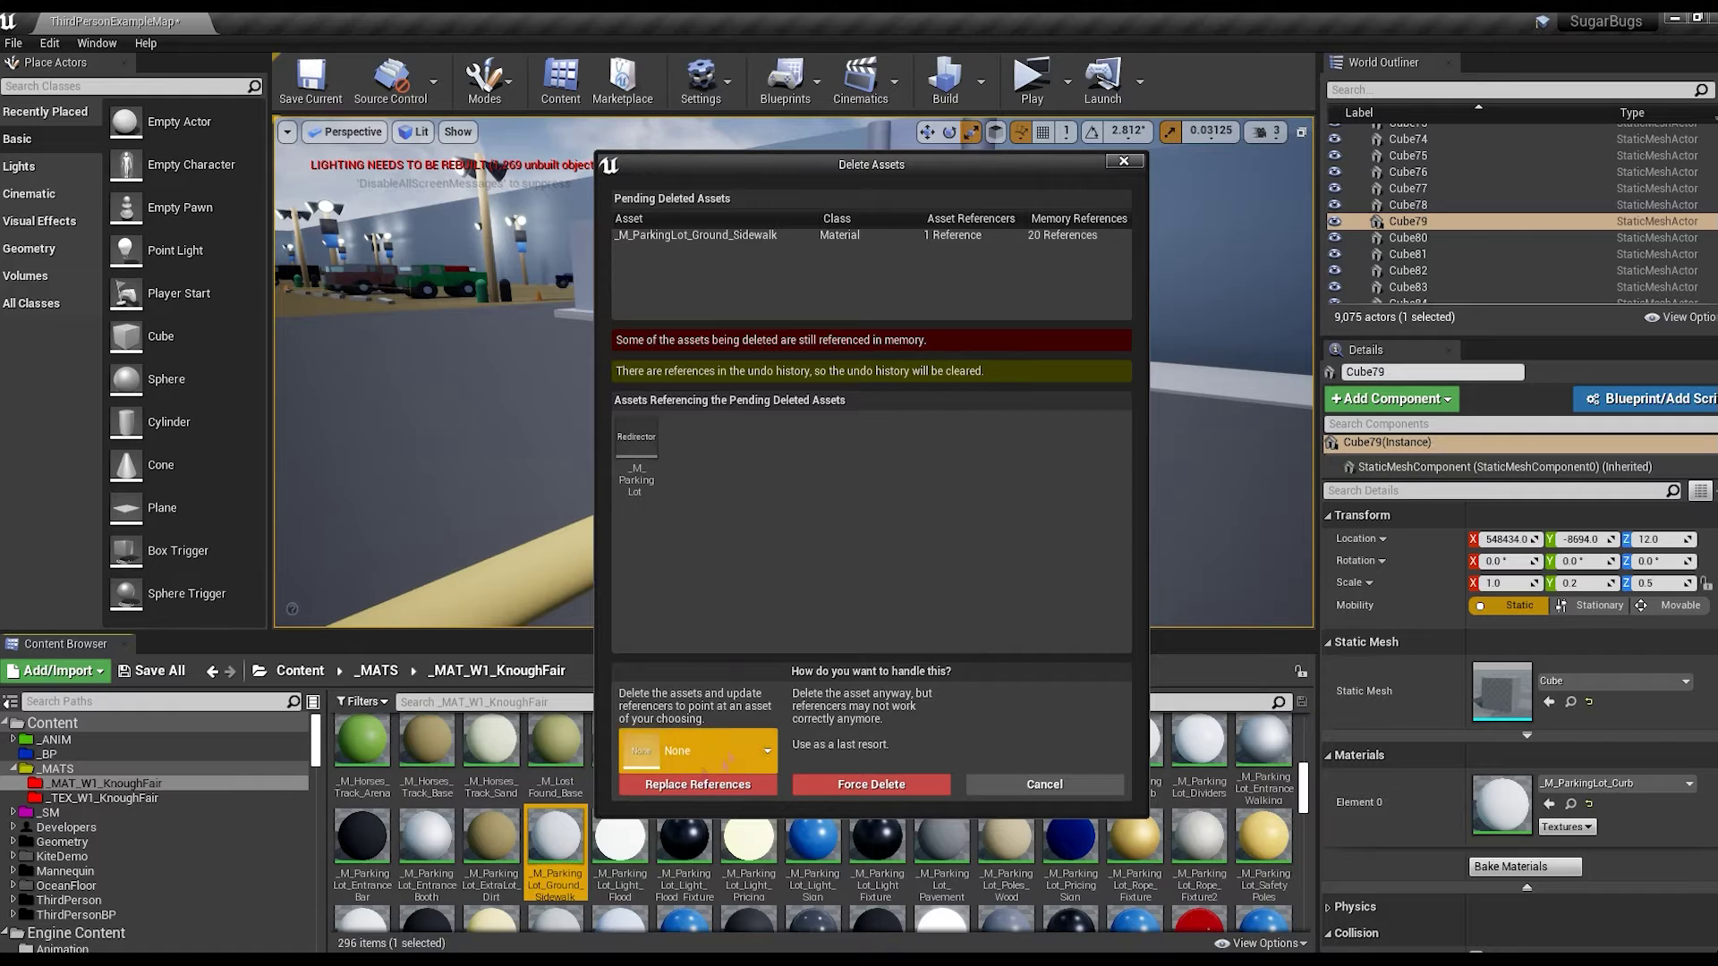
Delete _M_ParkingLot_Ground_Sidewalk, replacing its references with the other sidewalk material.
click(698, 752)
text(sidewalk)
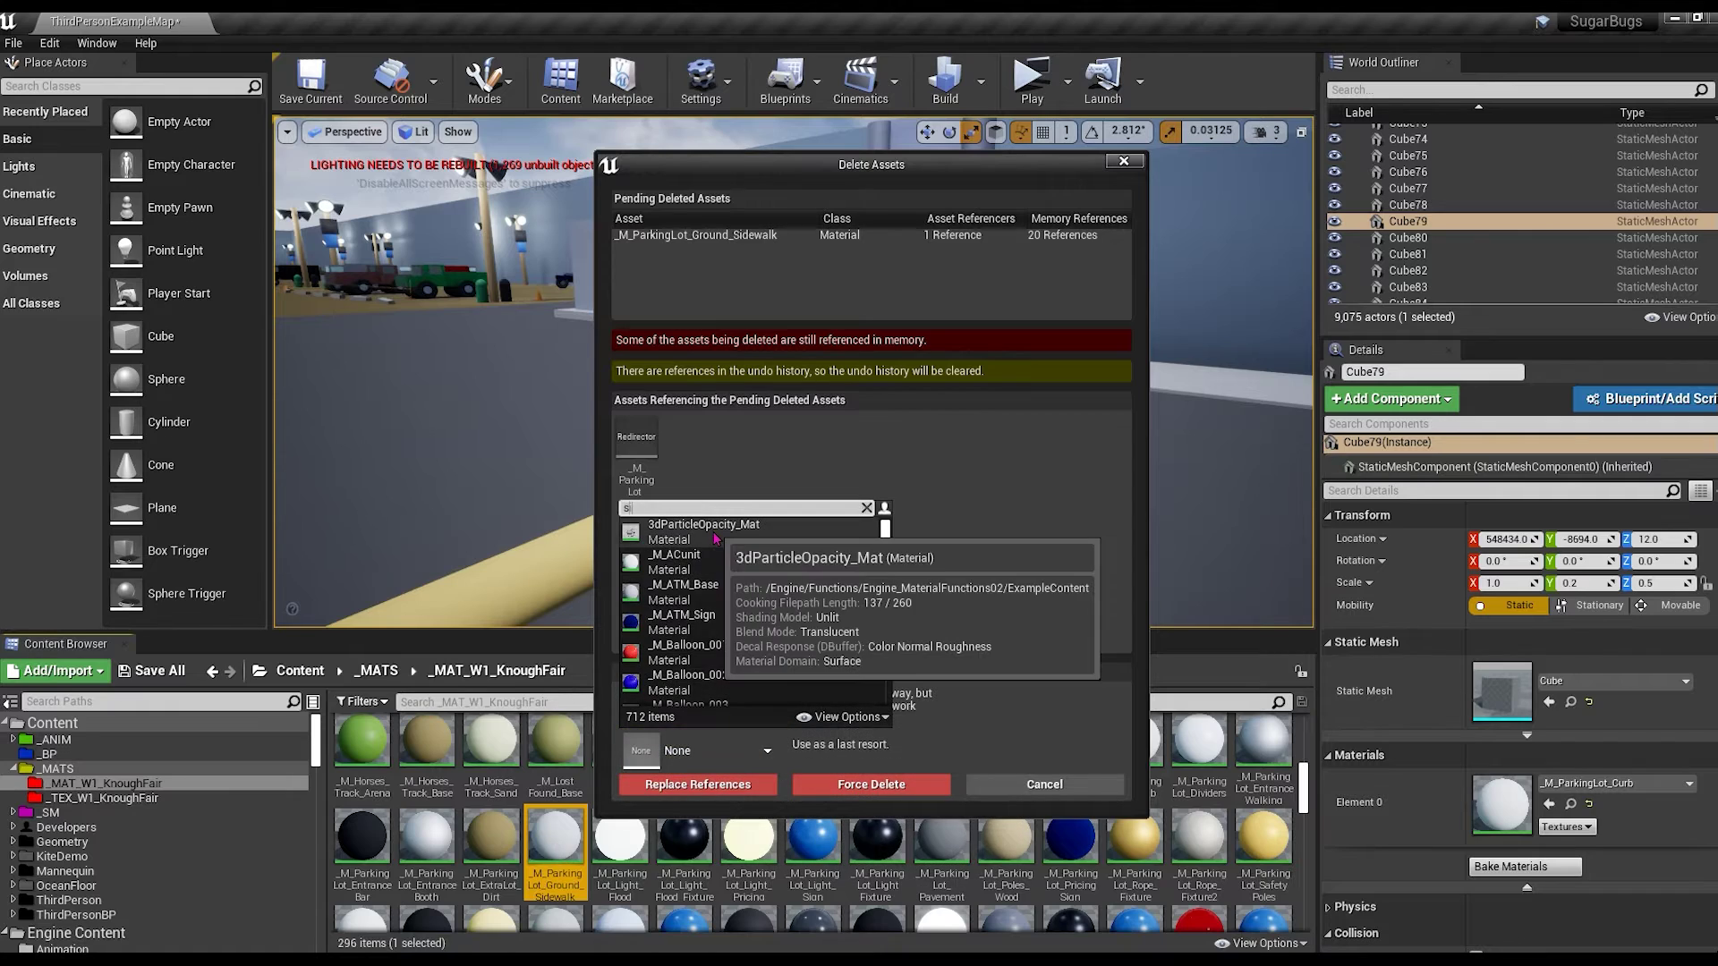
click(707, 526)
click(716, 785)
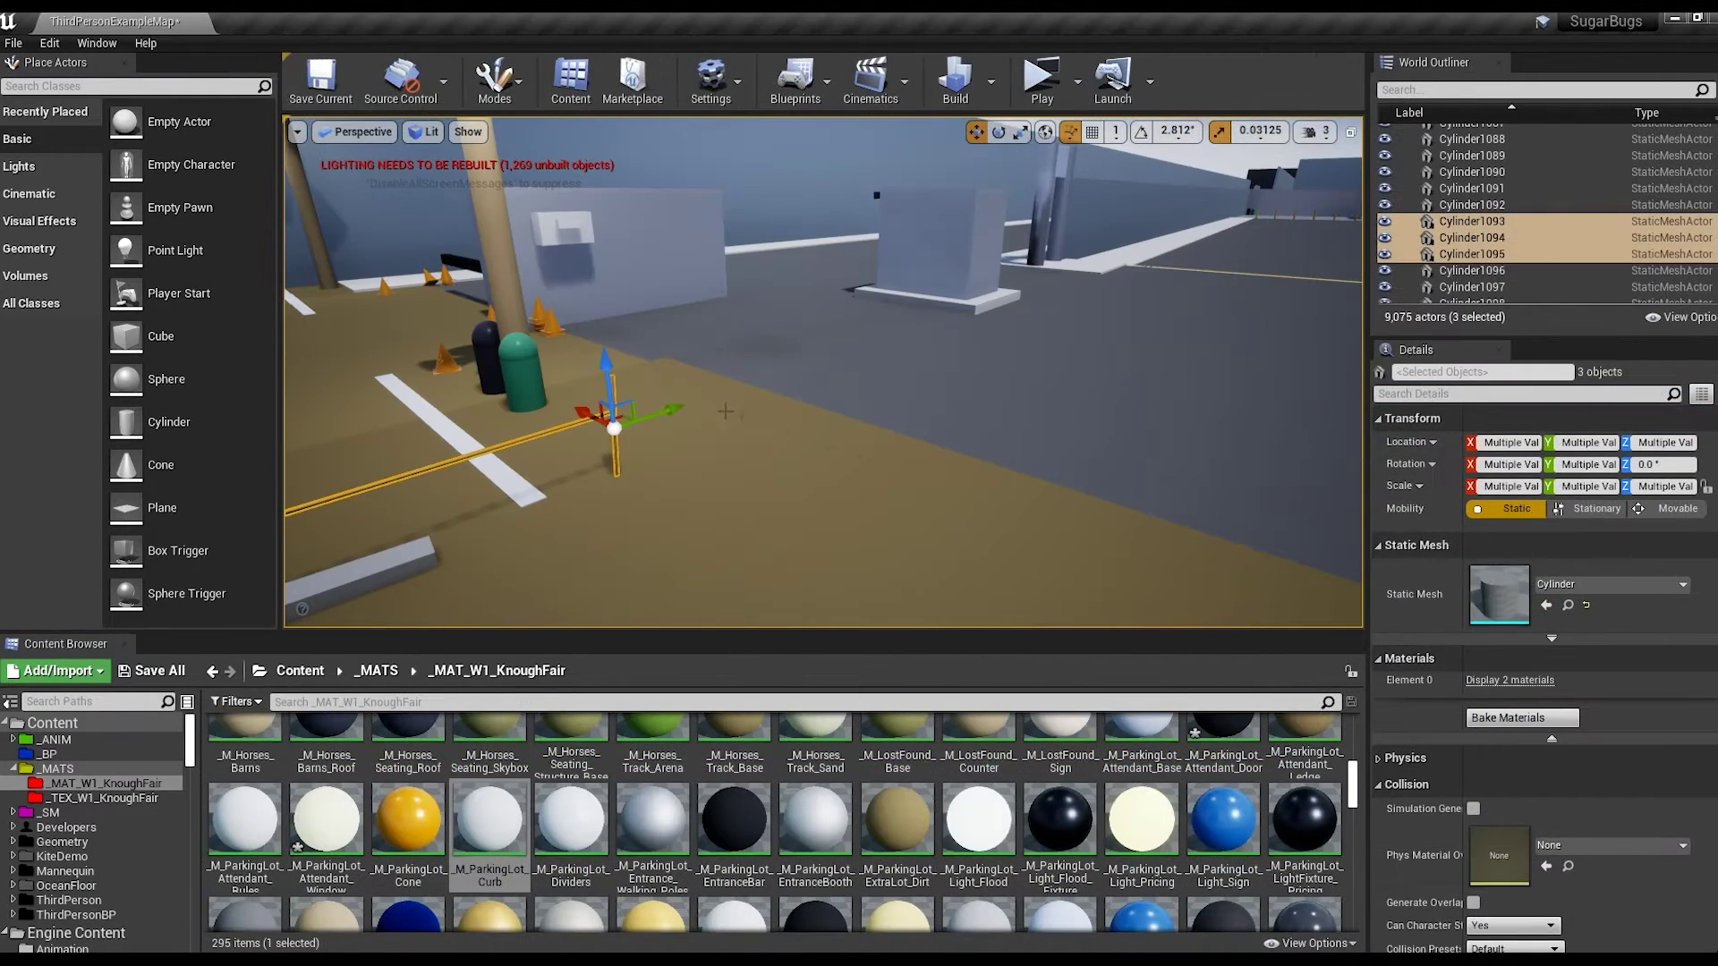
Duplicate the three rope cylinders and reposition the copies.
key(ctrl+w)
right_drag(725, 411, 680, 403)
shift+drag(429, 392, 597, 370)
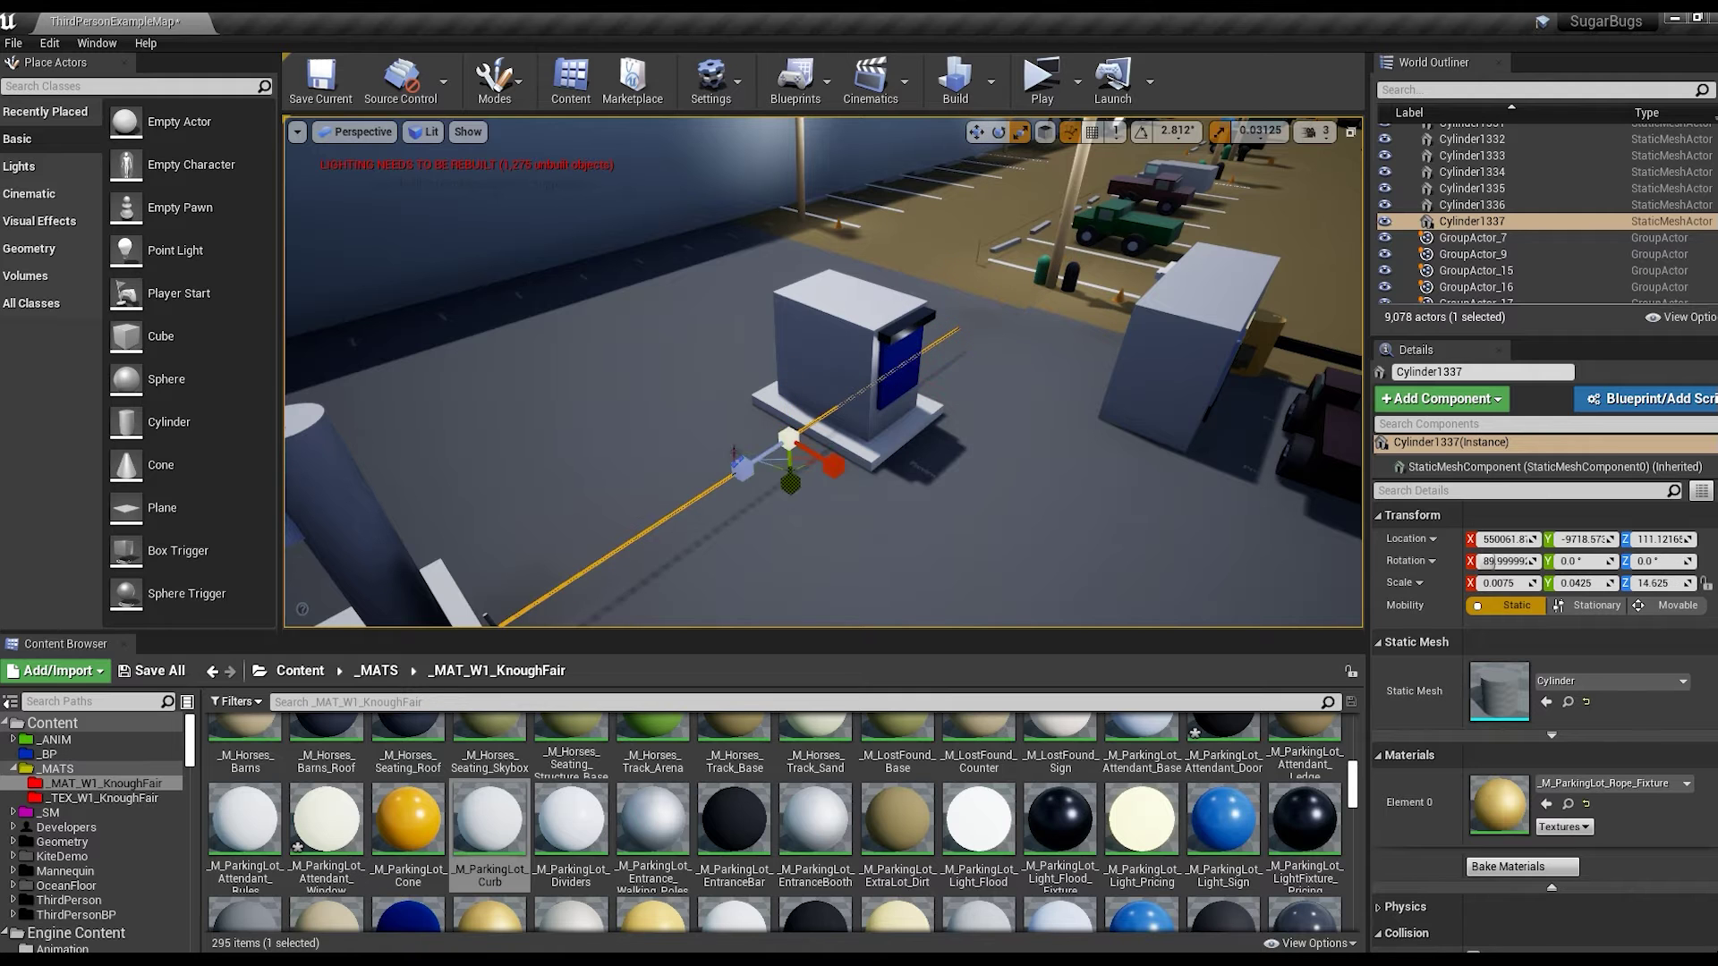
Raise the rope cylinder and turn the white cylinder into a 0.3 × 0.3 × 0.5 bucket.
right_drag(639, 519, 873, 231)
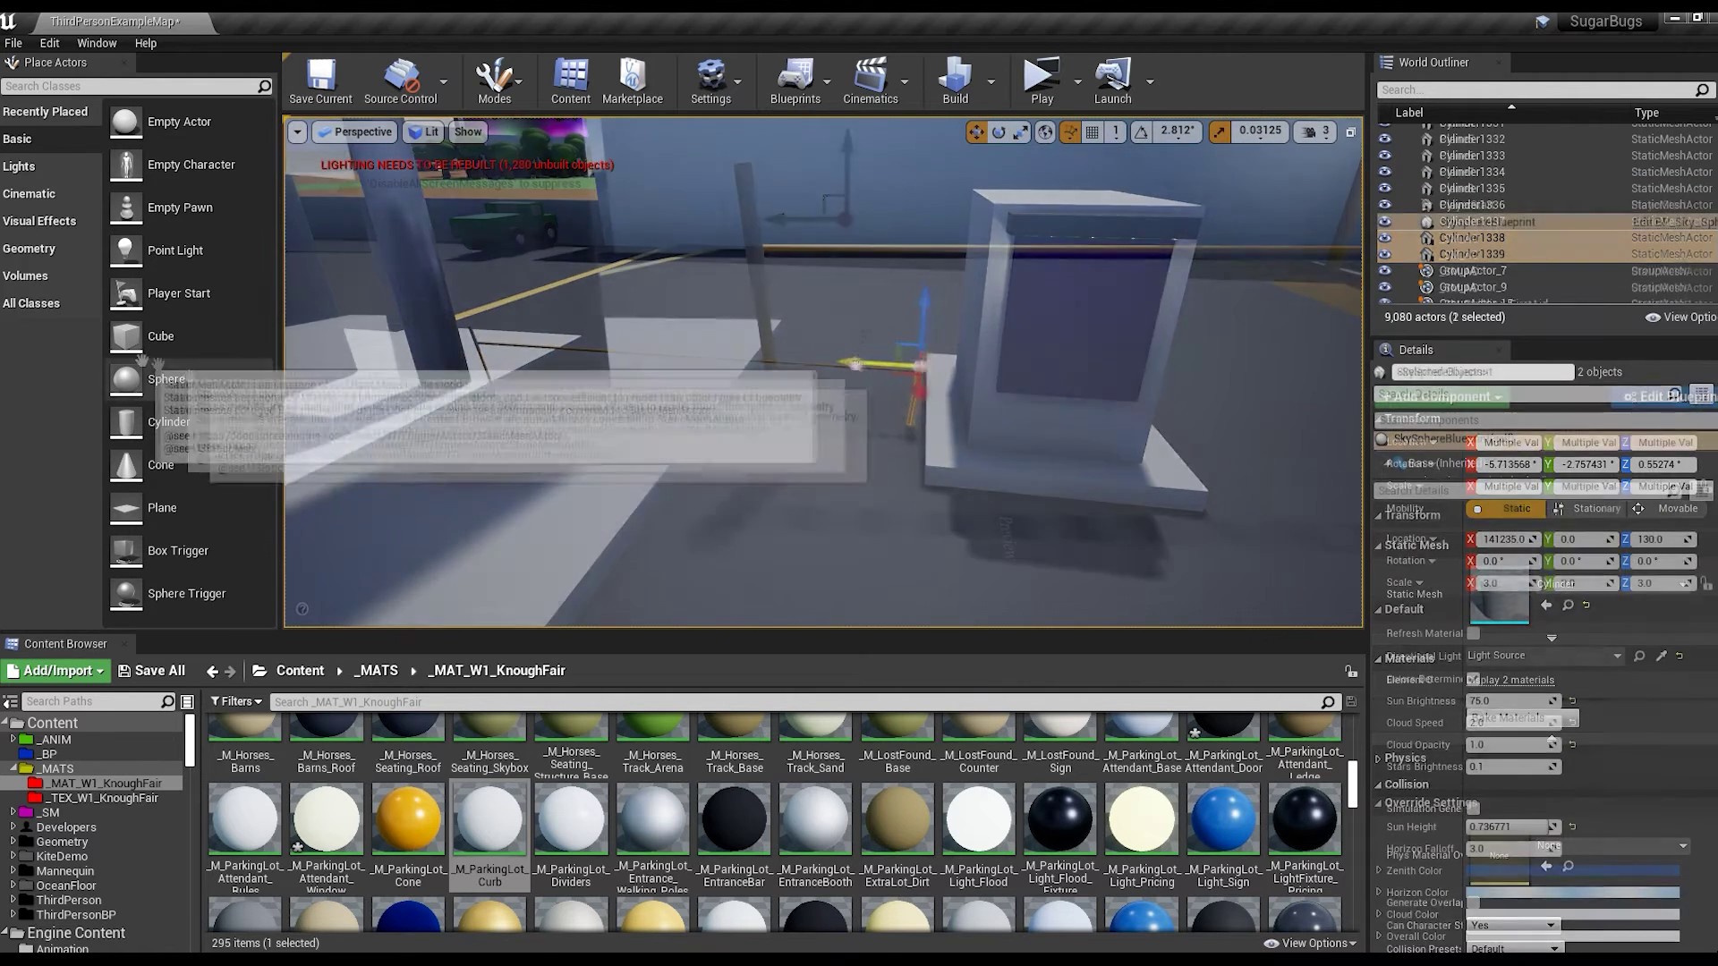
click(808, 463)
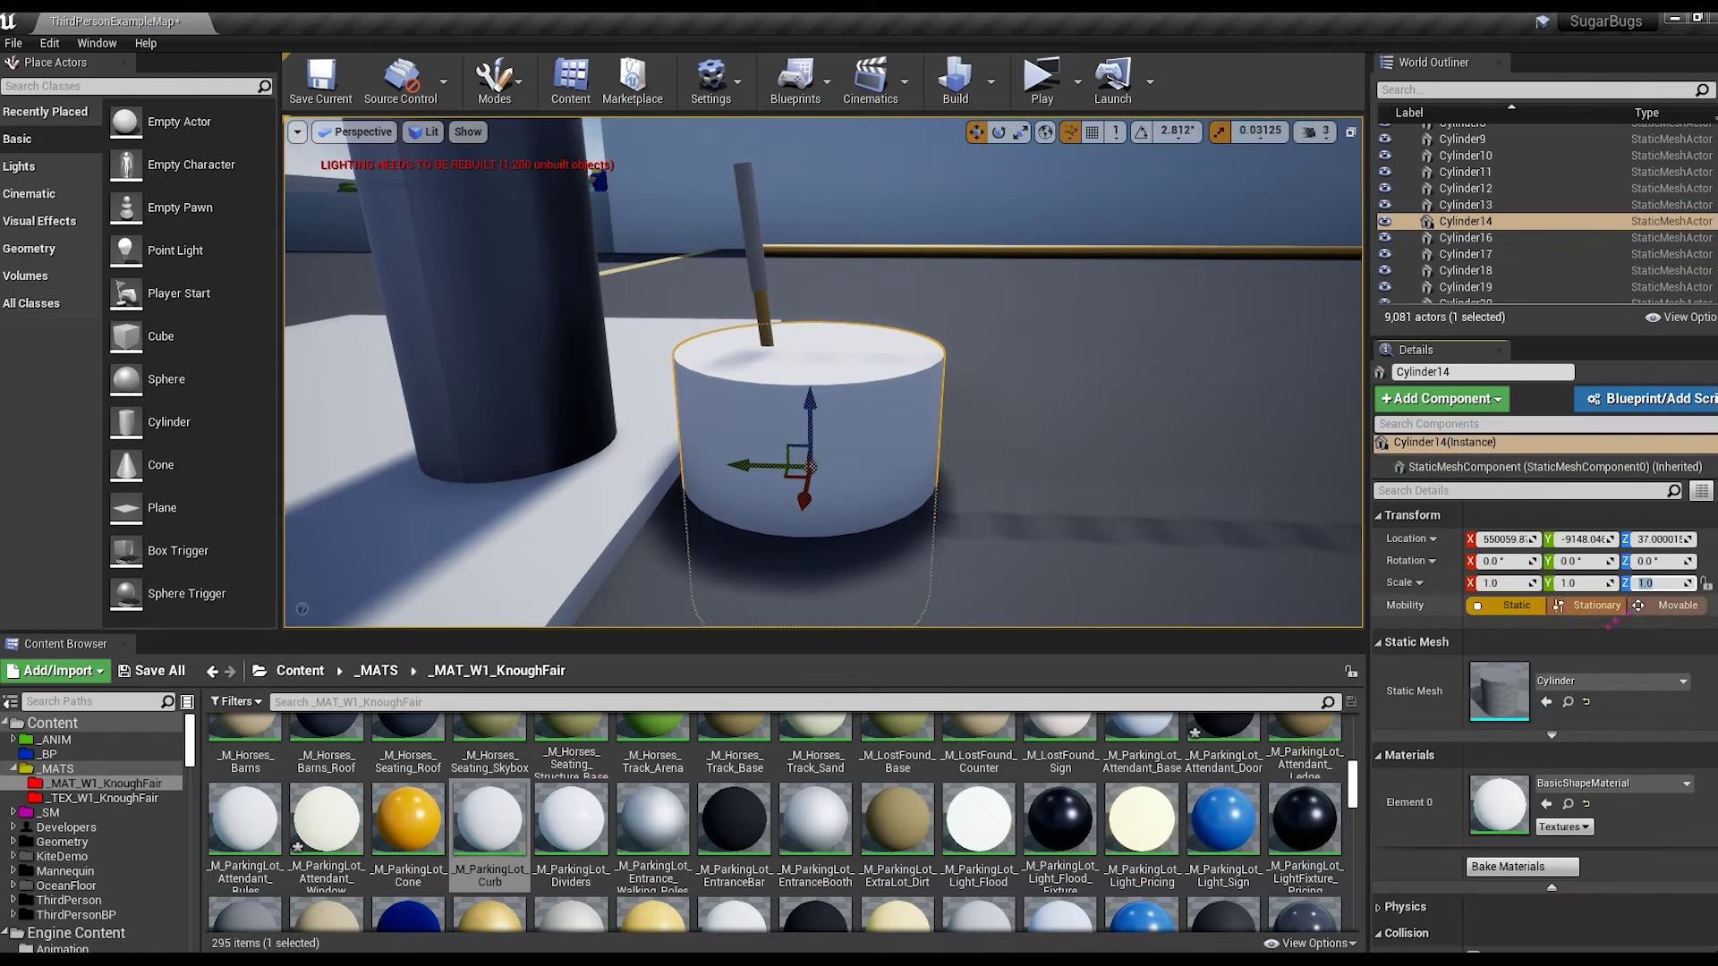
text(0.5)
key(Return)
text(0.3)
key(Tab)
text(0.3)
key(Return)
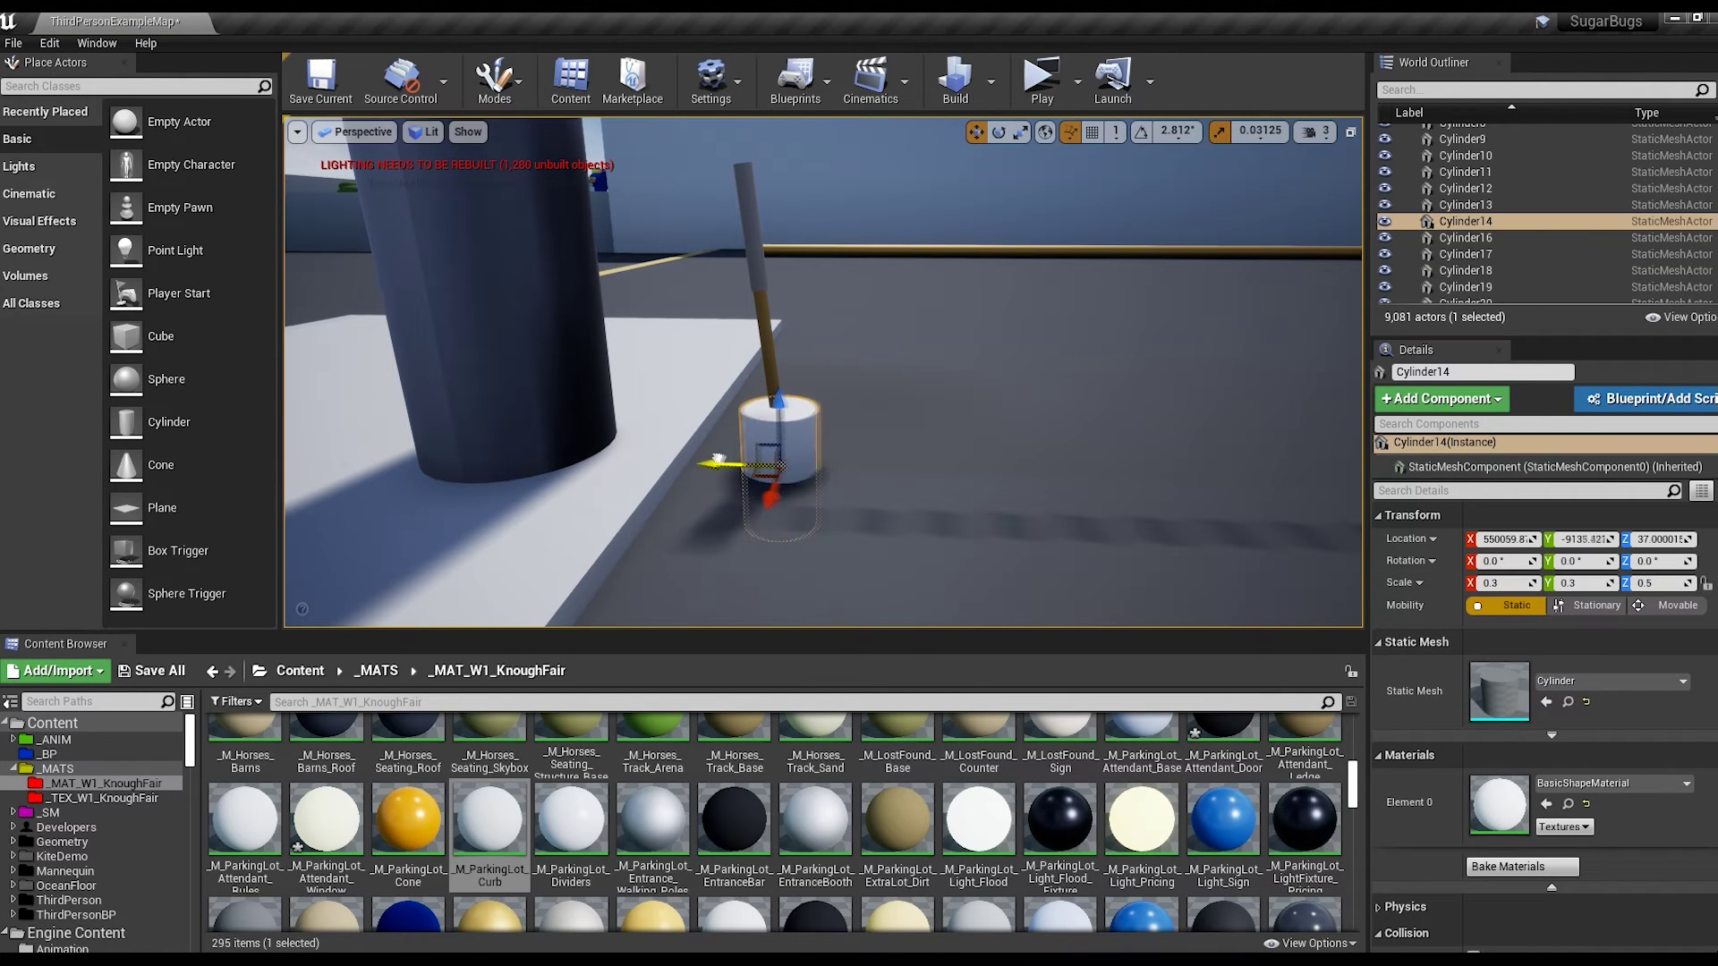
drag(776, 349, 776, 363)
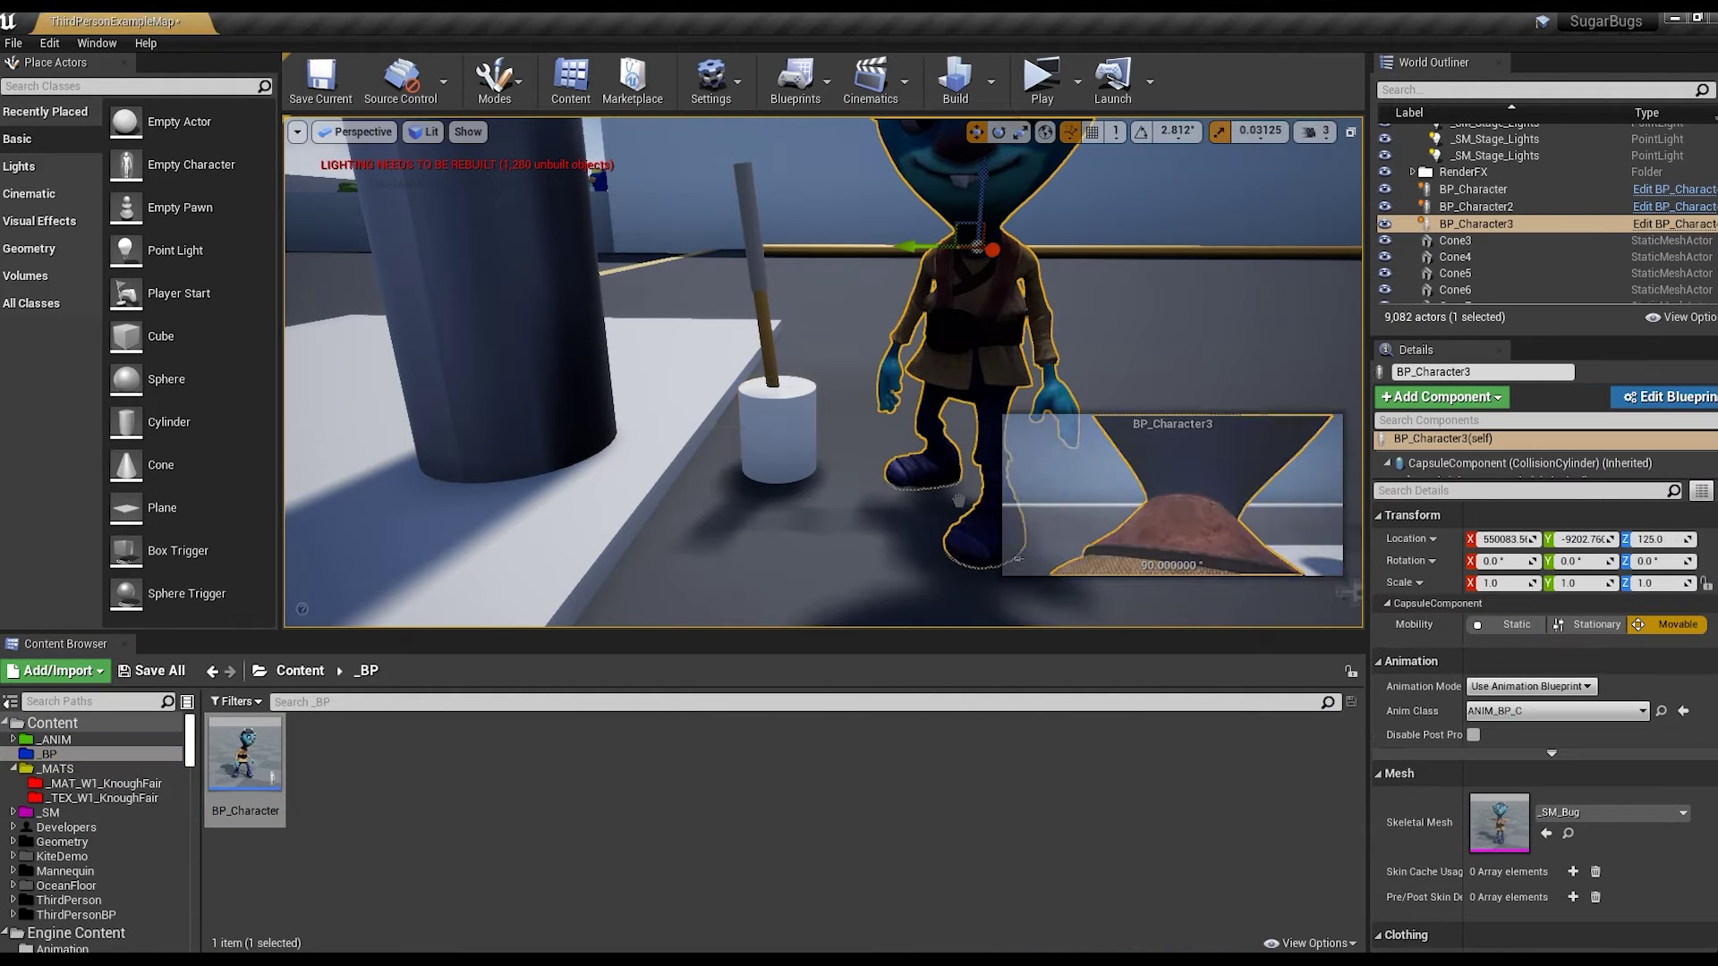
click(56, 769)
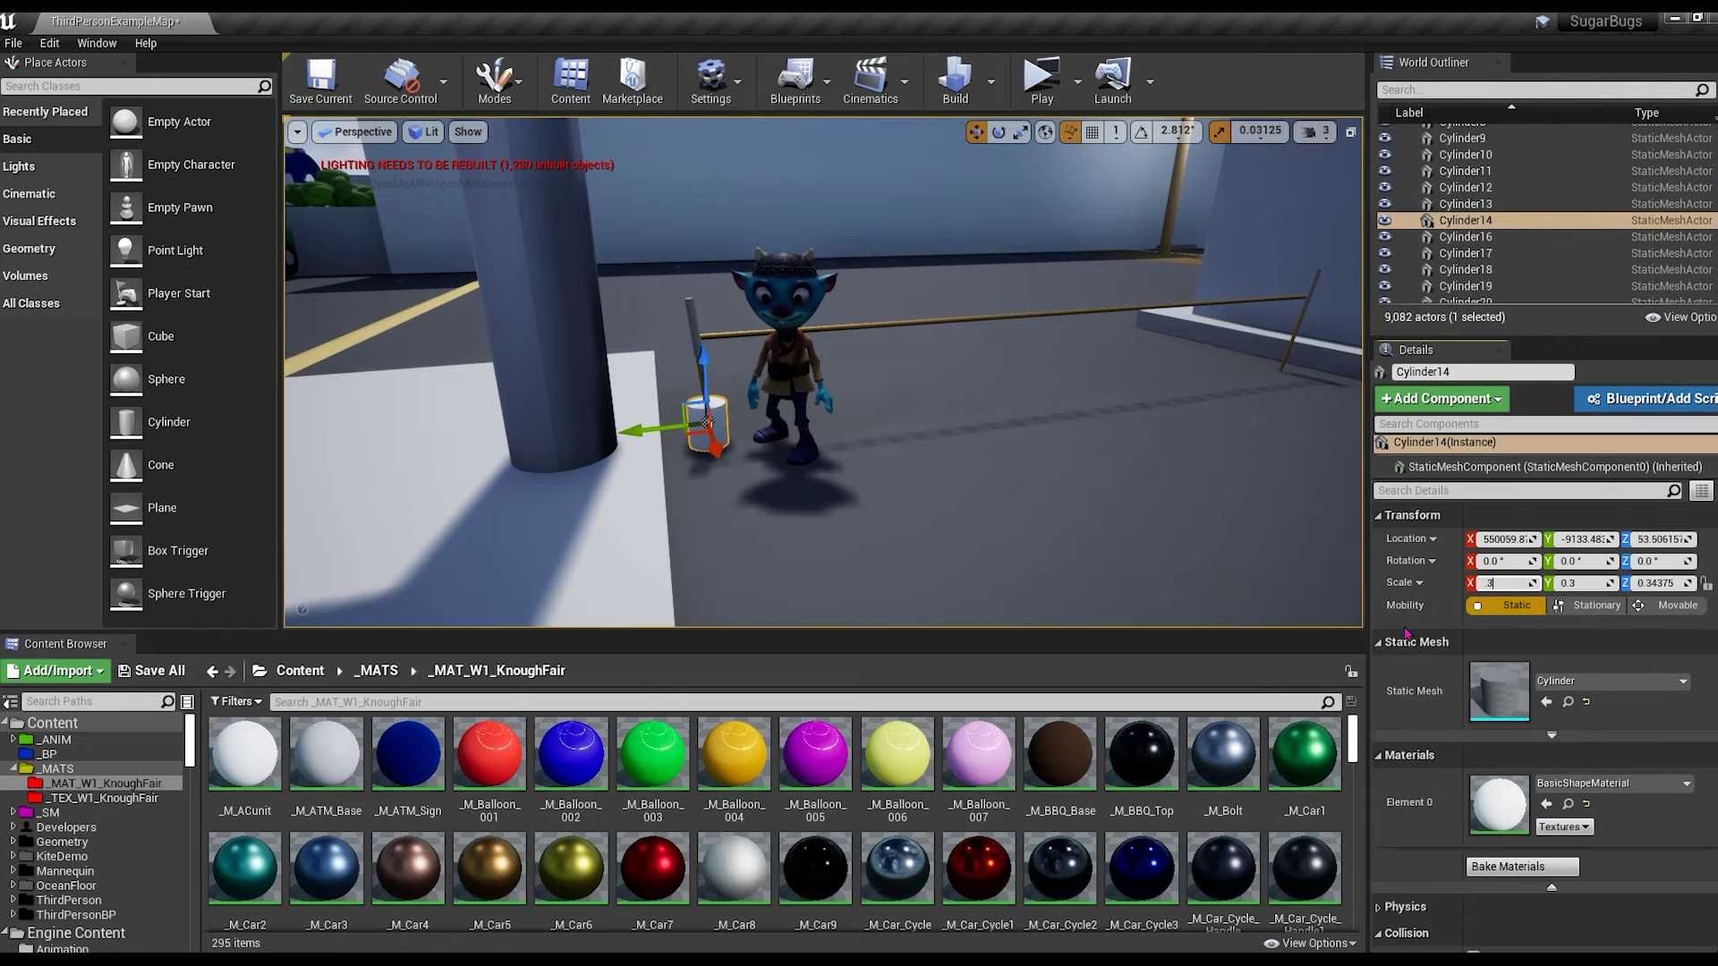
drag(704, 367, 704, 362)
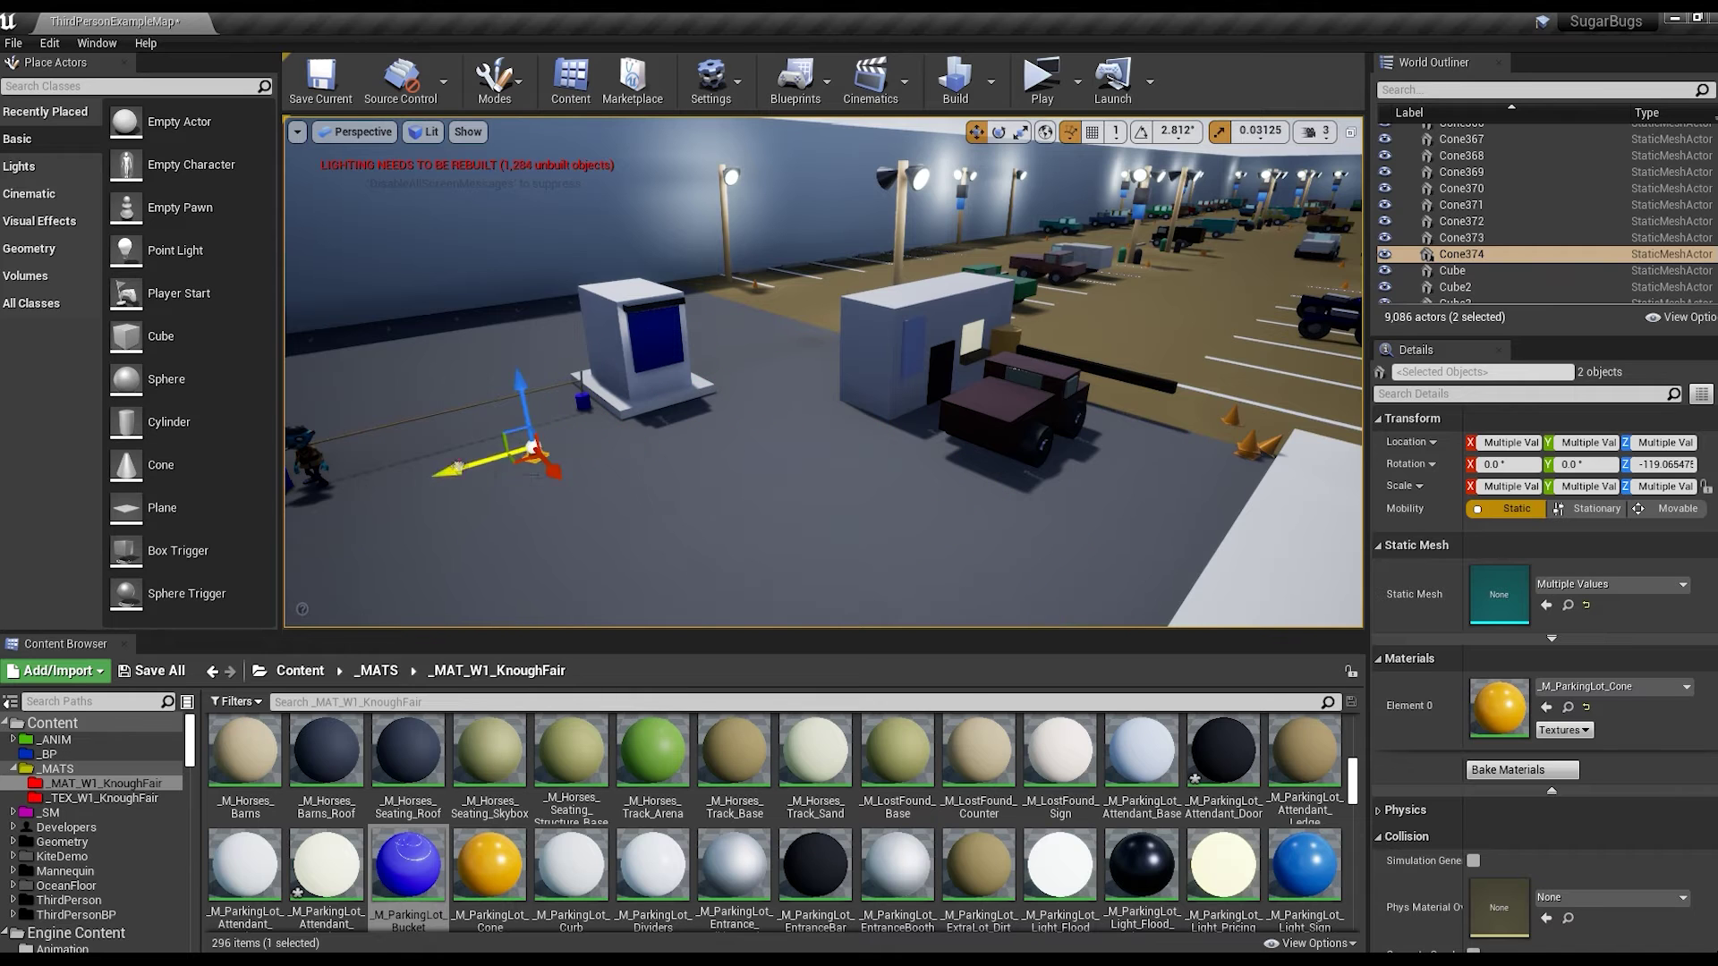
Copy a traffic cone, then turn the attendant booth 180° and move it across the lot.
alt+drag(537, 464, 483, 470)
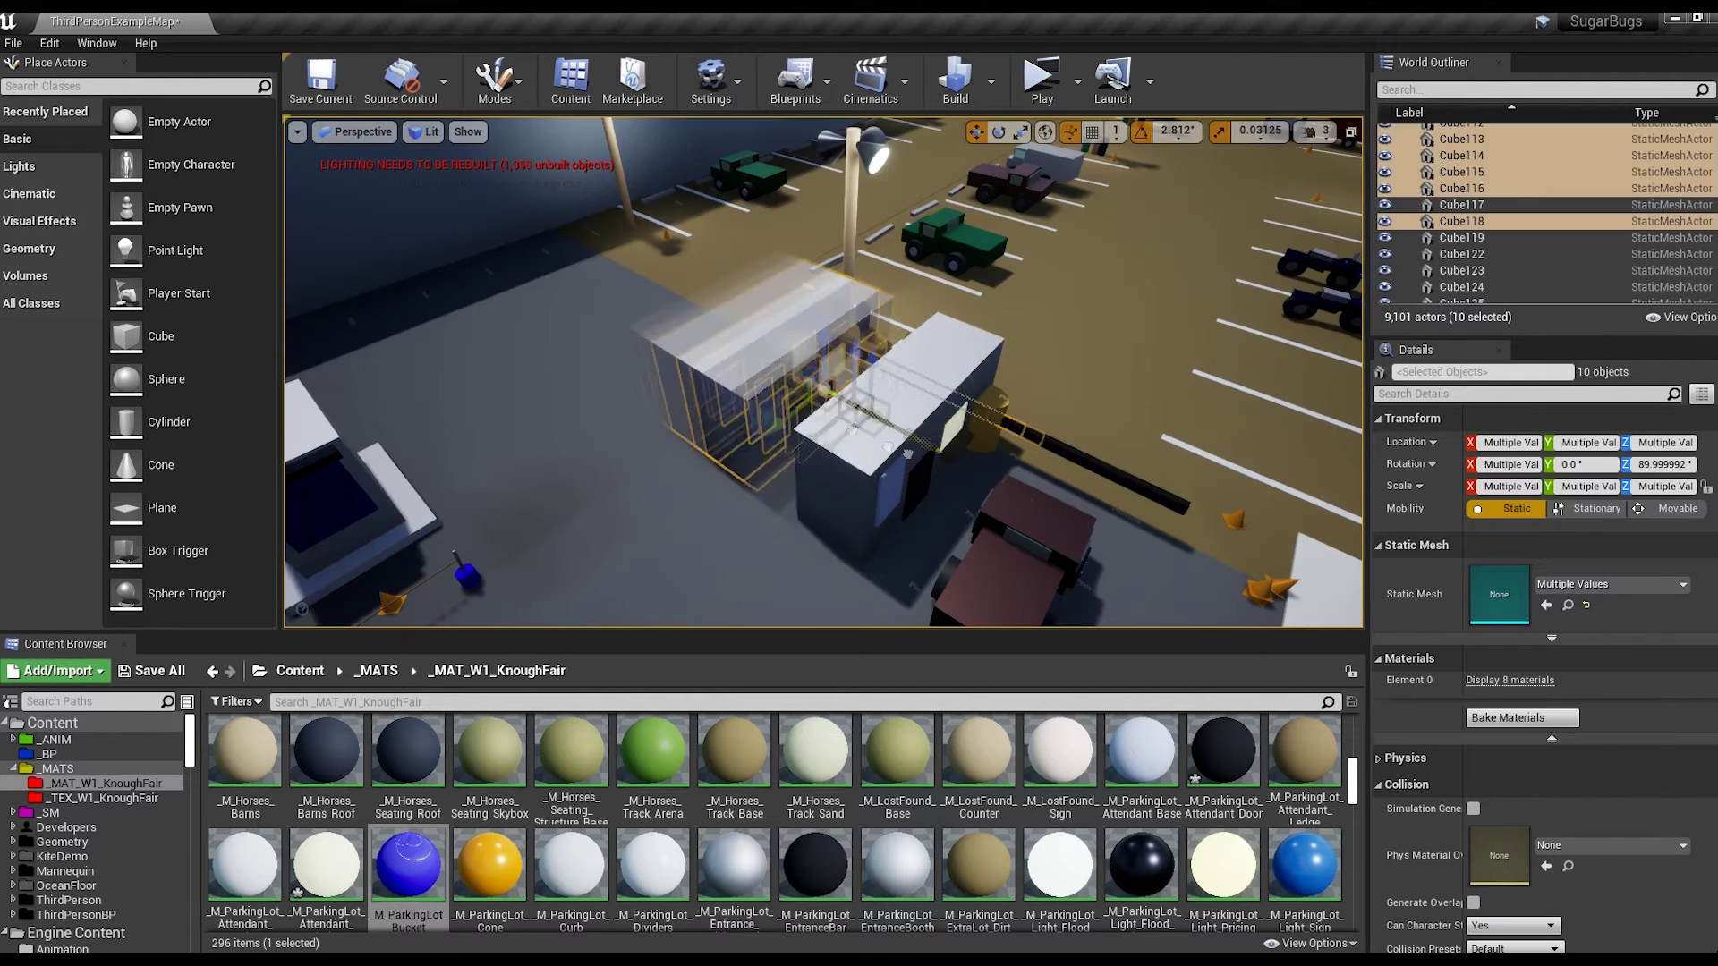
key(e)
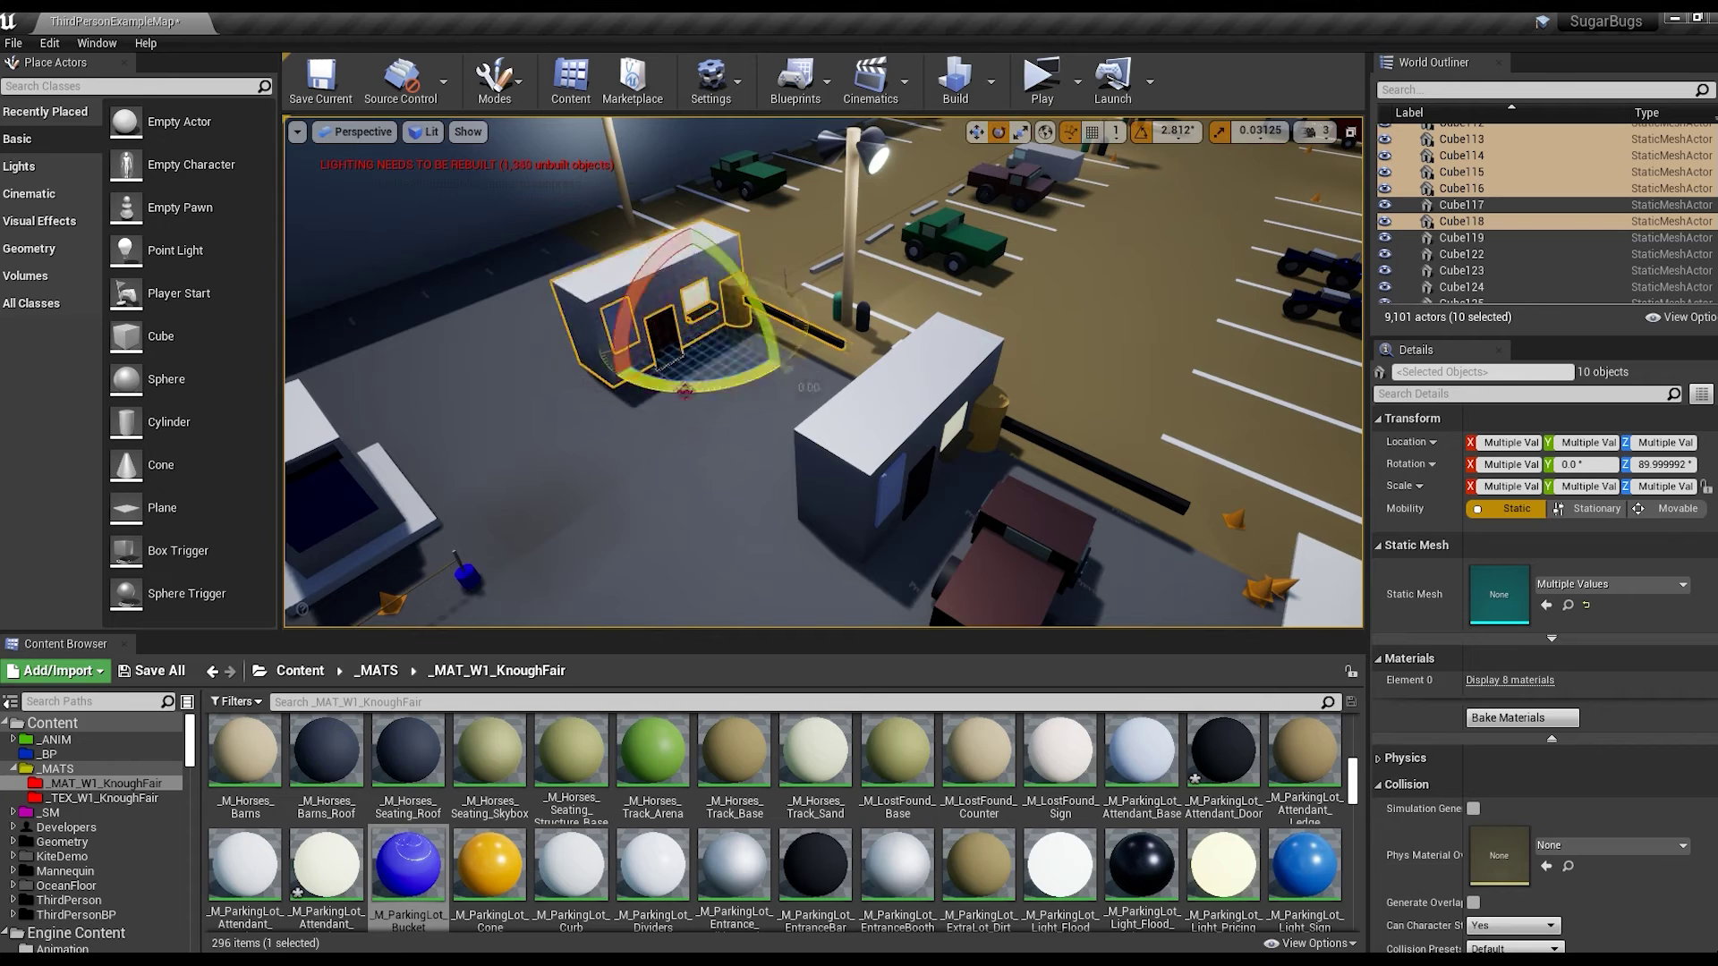
drag(788, 366, 608, 349)
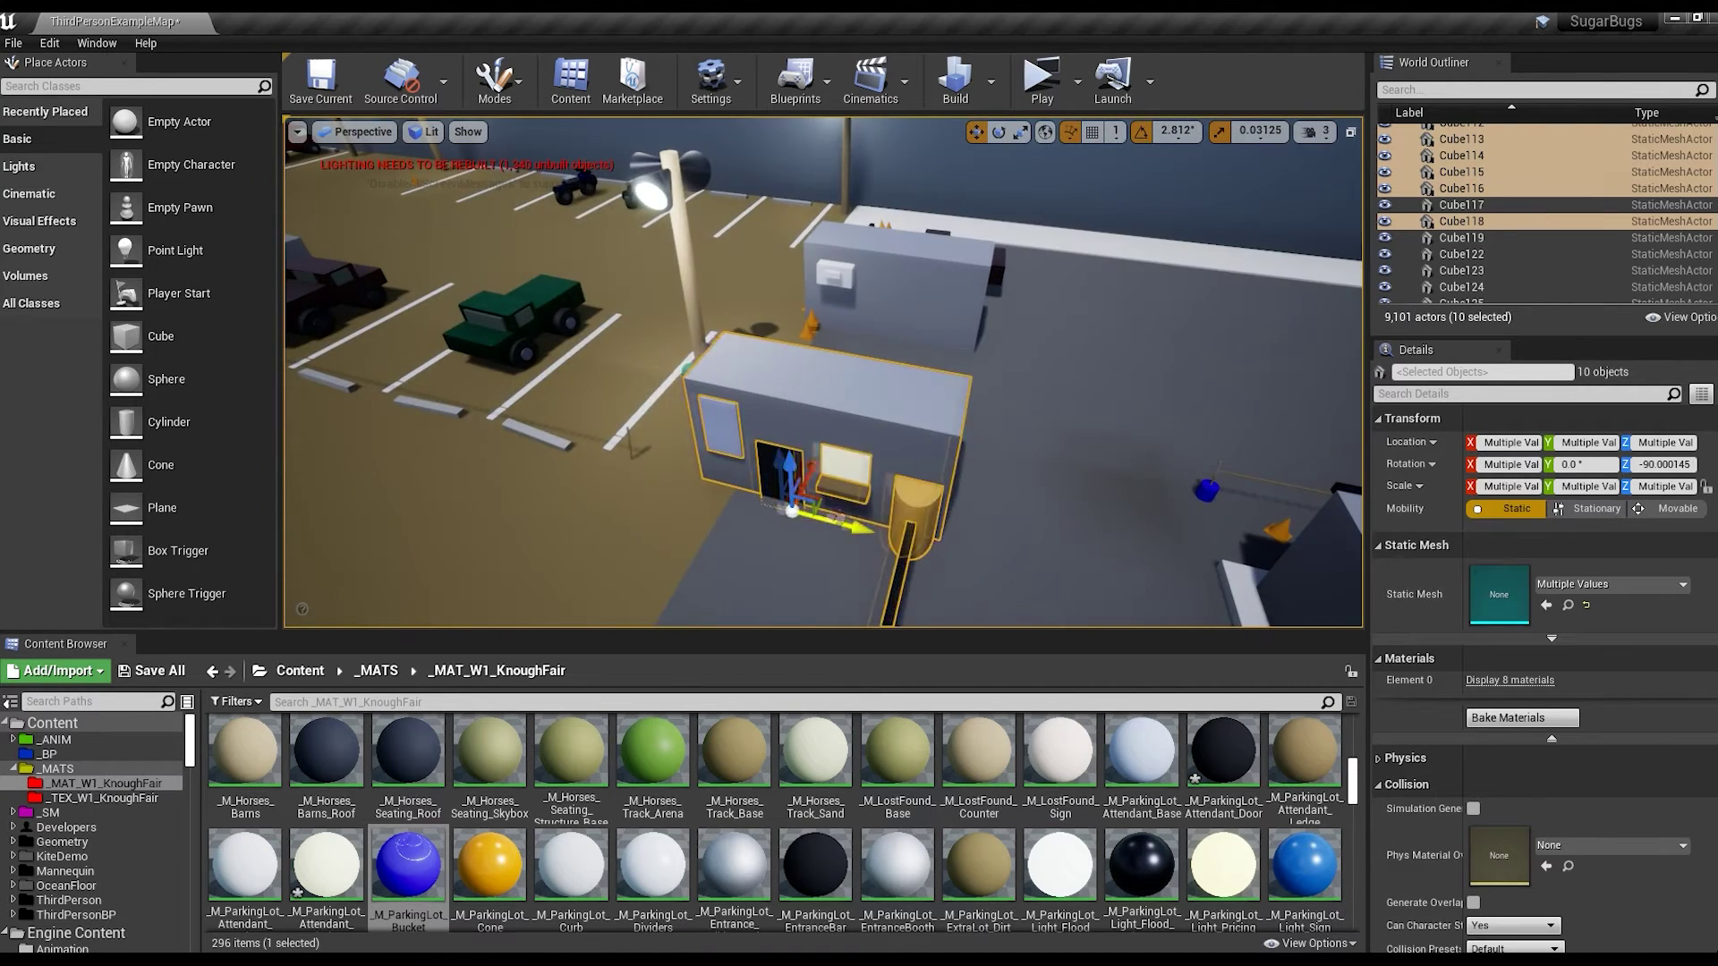
mouse_move(938, 367)
mouse_down()
mouse_move(1021, 336)
mouse_move(1011, 348)
mouse_up()
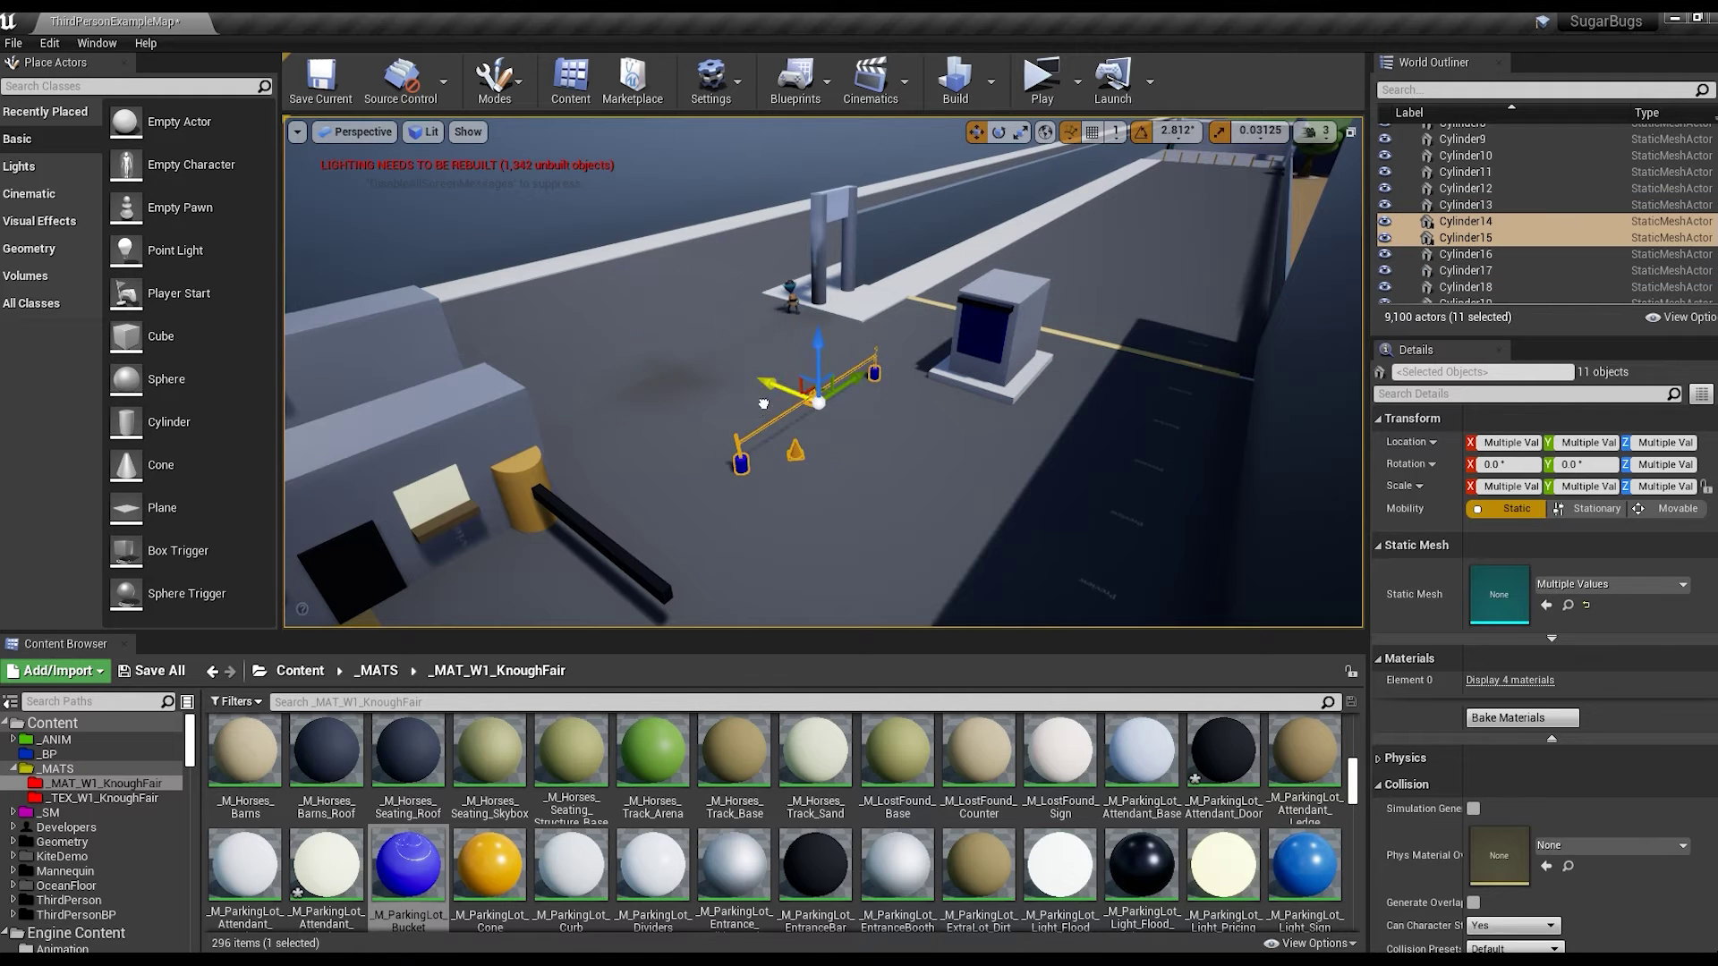
Angle the cones around vertical and move the spheres and props beside the booth.
mouse_move(824, 463)
mouse_down()
mouse_move(716, 420)
mouse_move(919, 476)
mouse_up()
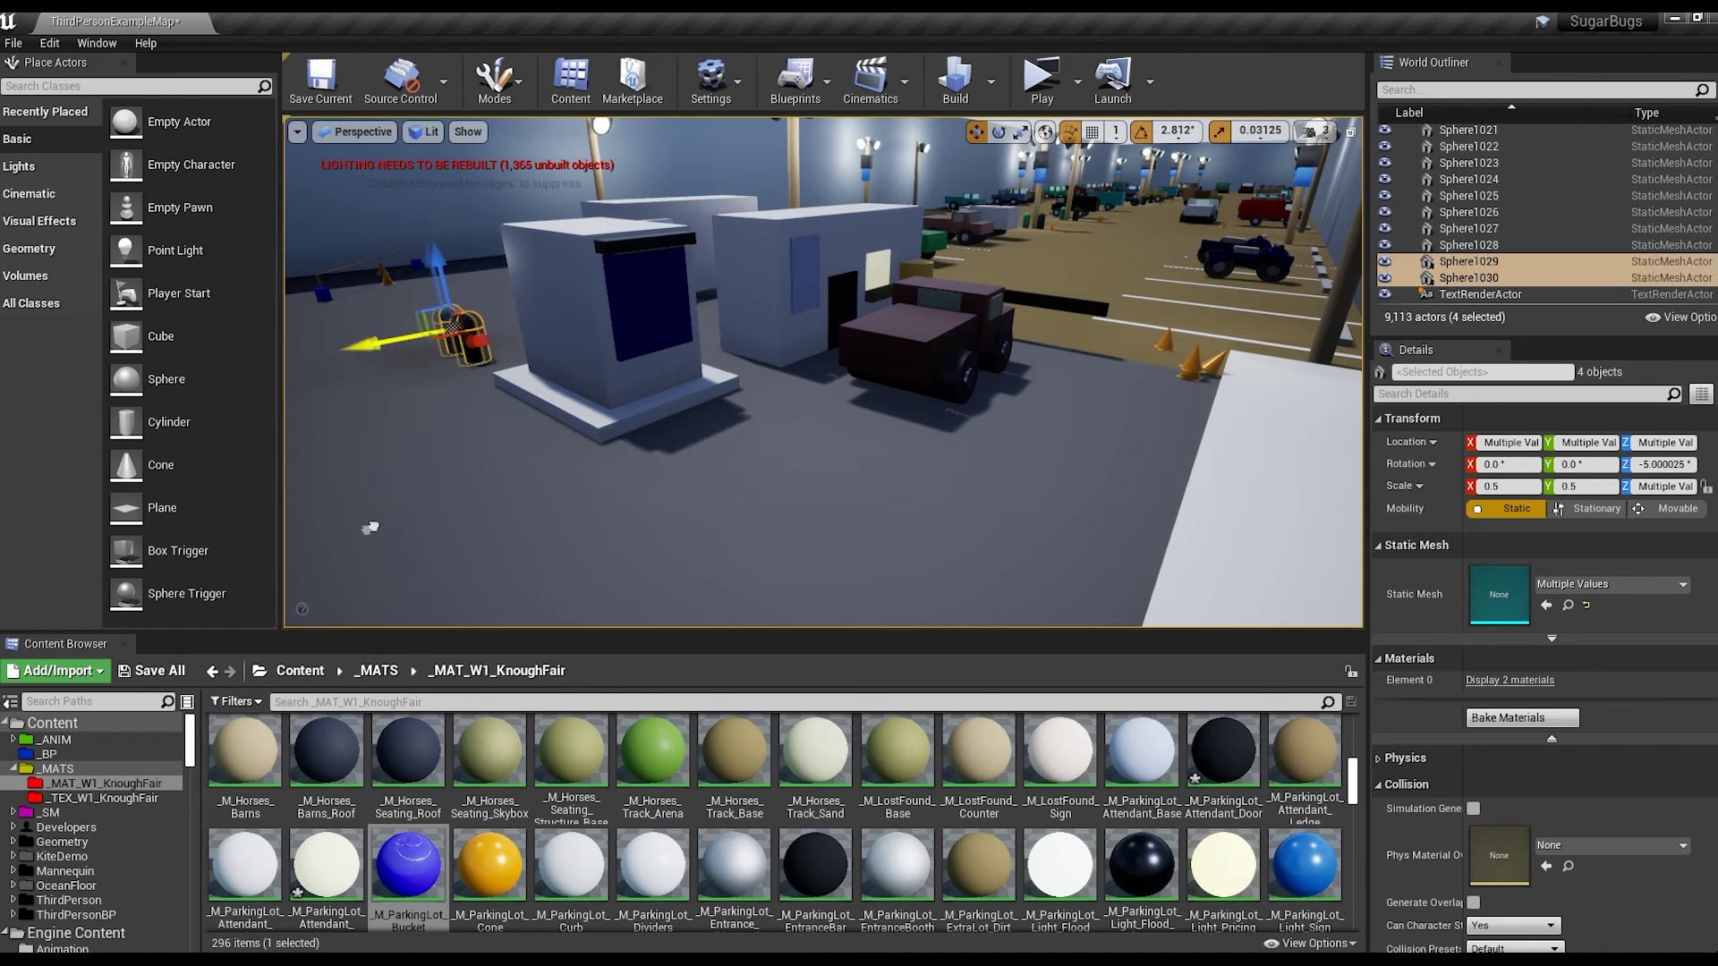
drag(557, 440, 779, 394)
key(f)
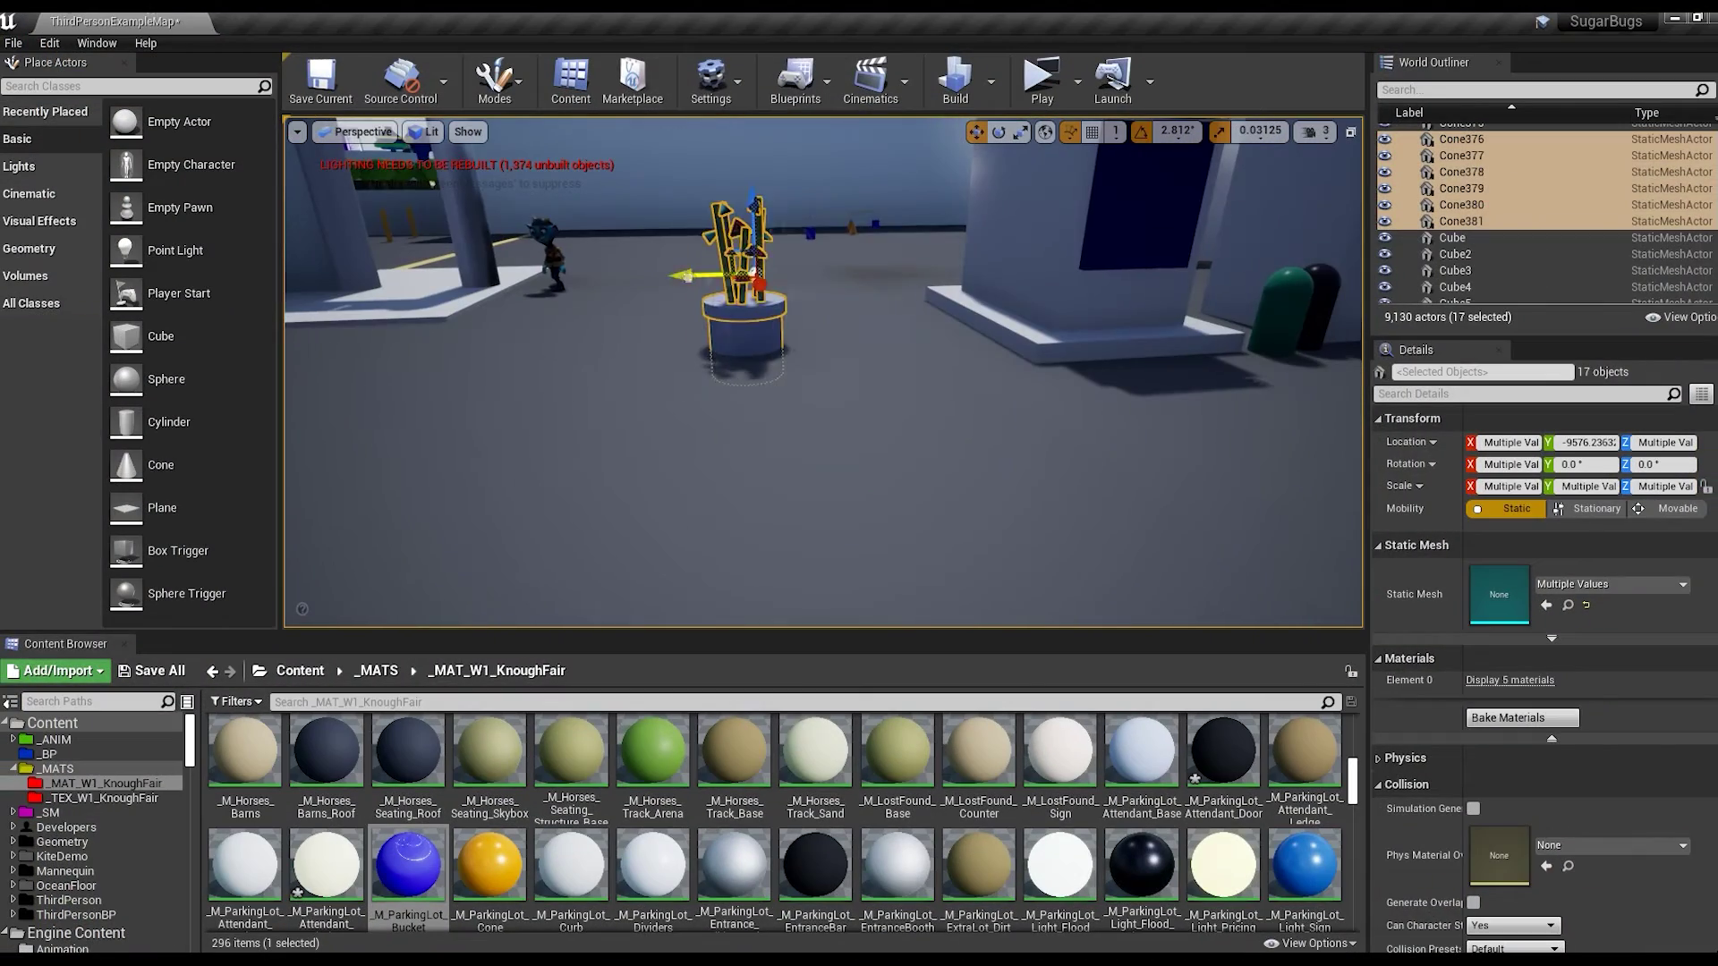
drag(1181, 297, 1176, 298)
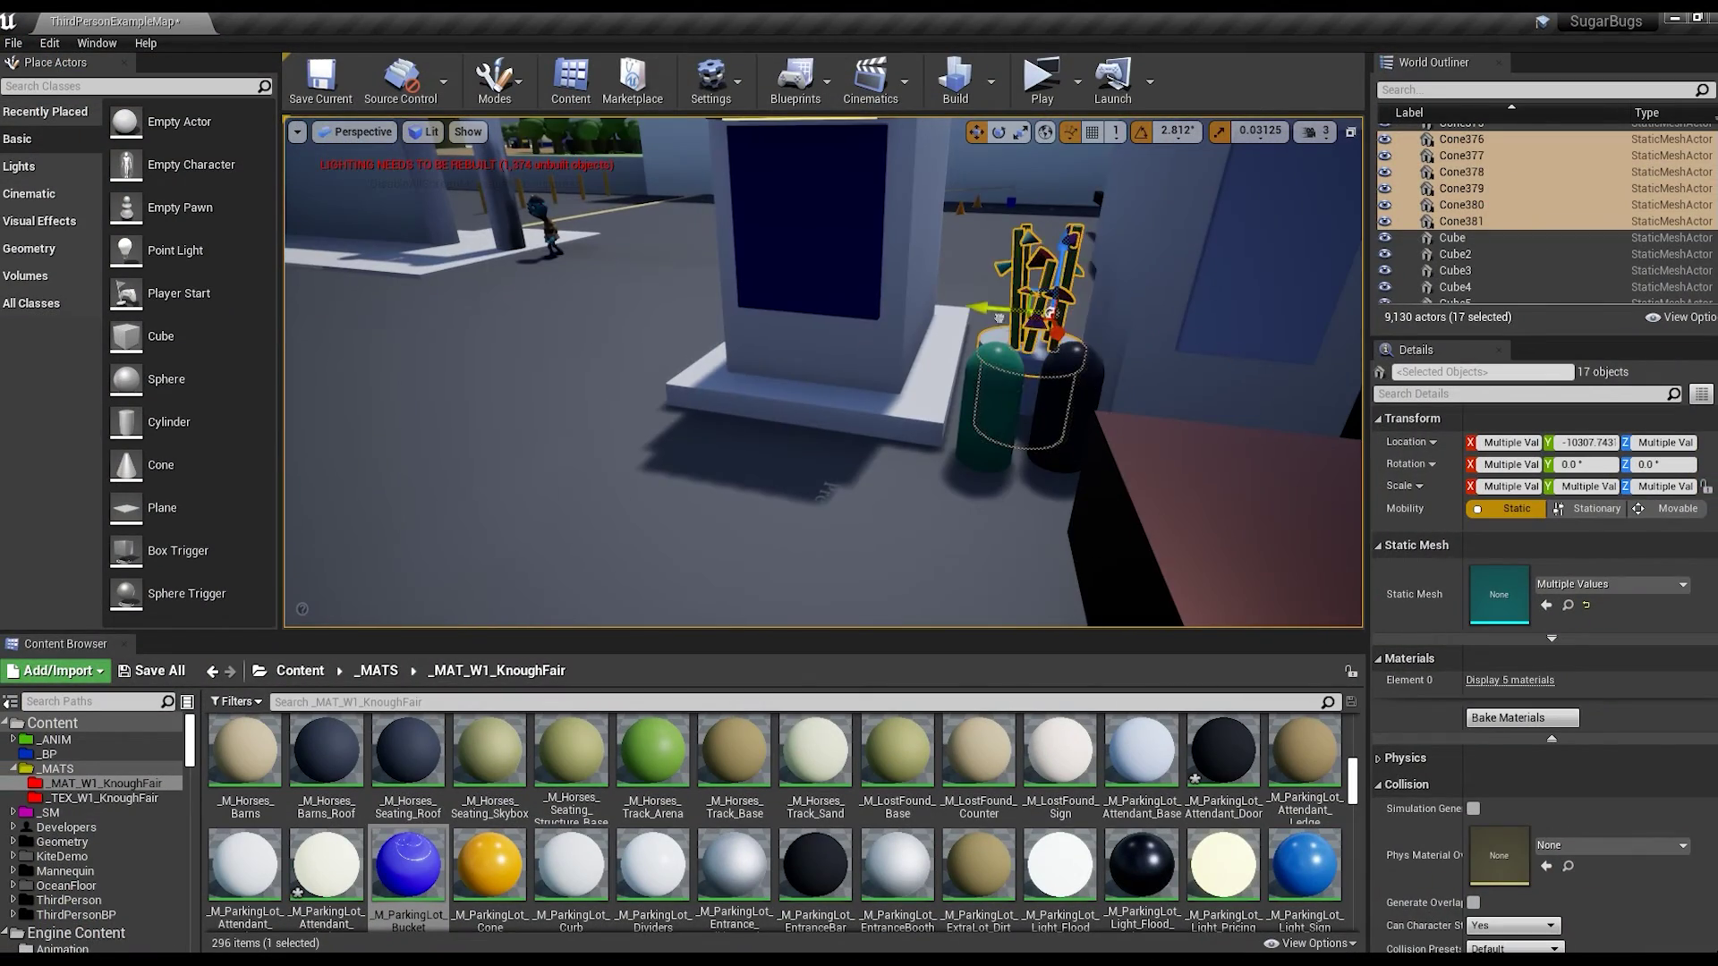